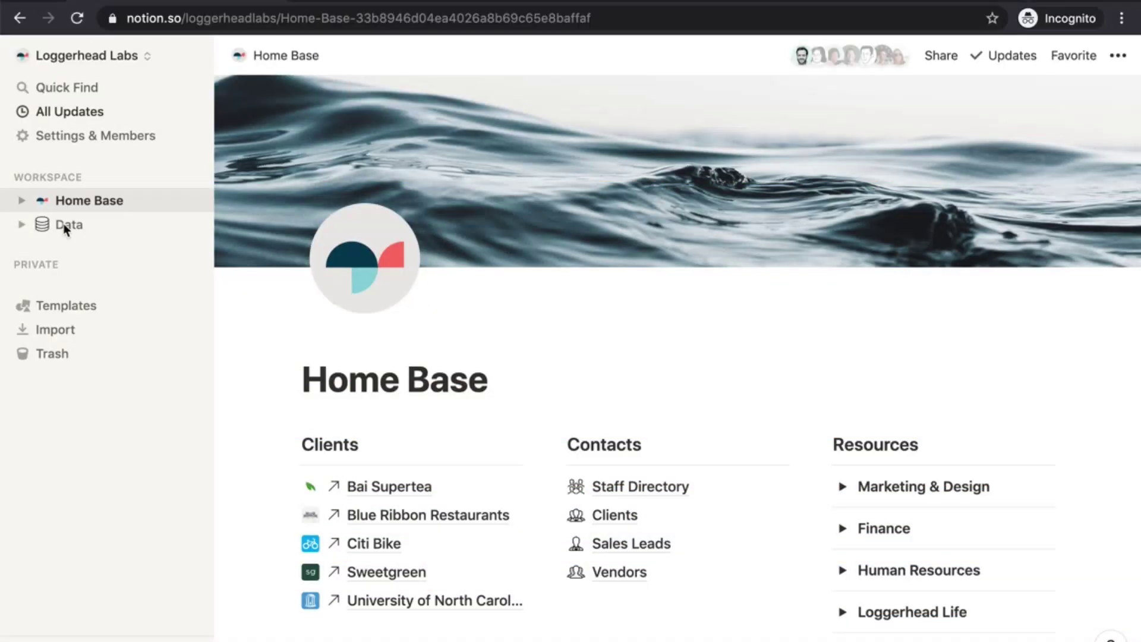
Open the Data page and scroll through its Areas, Tasks and Resources tables and back to the top
{"action": "left_click", "coordinate": [66, 228]}
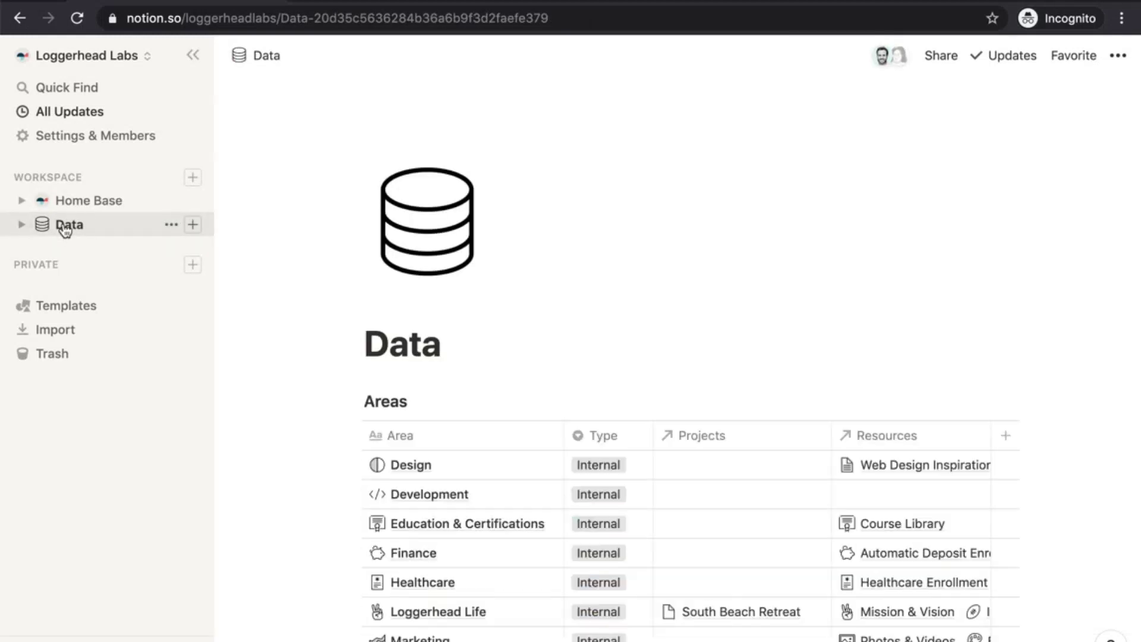
{"action": "scroll", "coordinate": [322, 327], "scroll_direction": "down", "scroll_amount": 5}
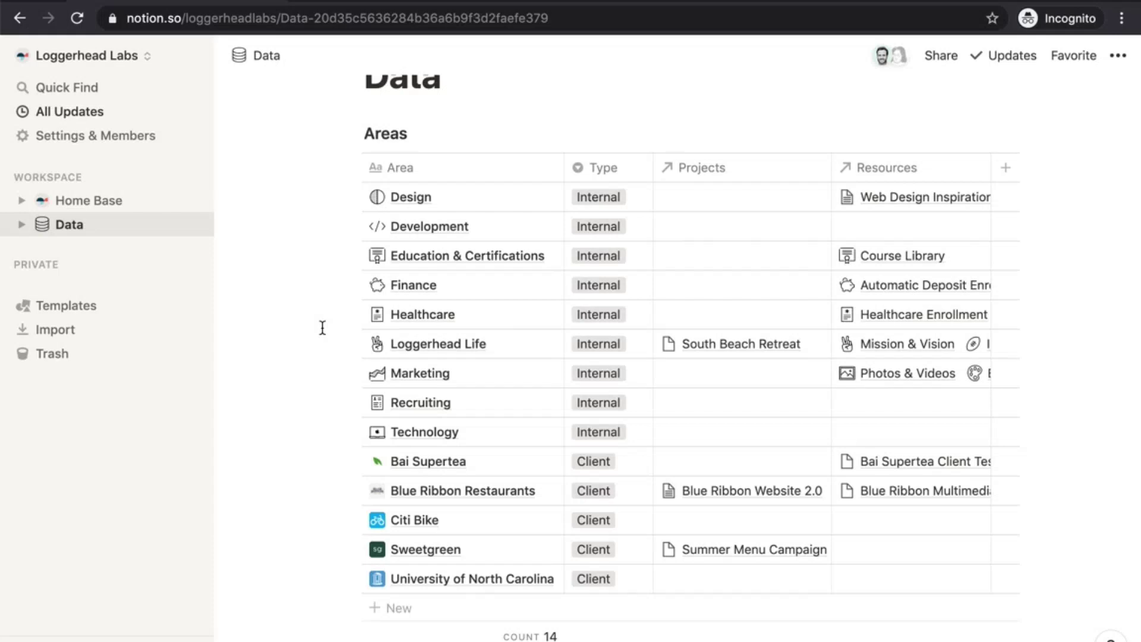
{"action": "scroll", "coordinate": [322, 327], "scroll_direction": "down", "scroll_amount": 8}
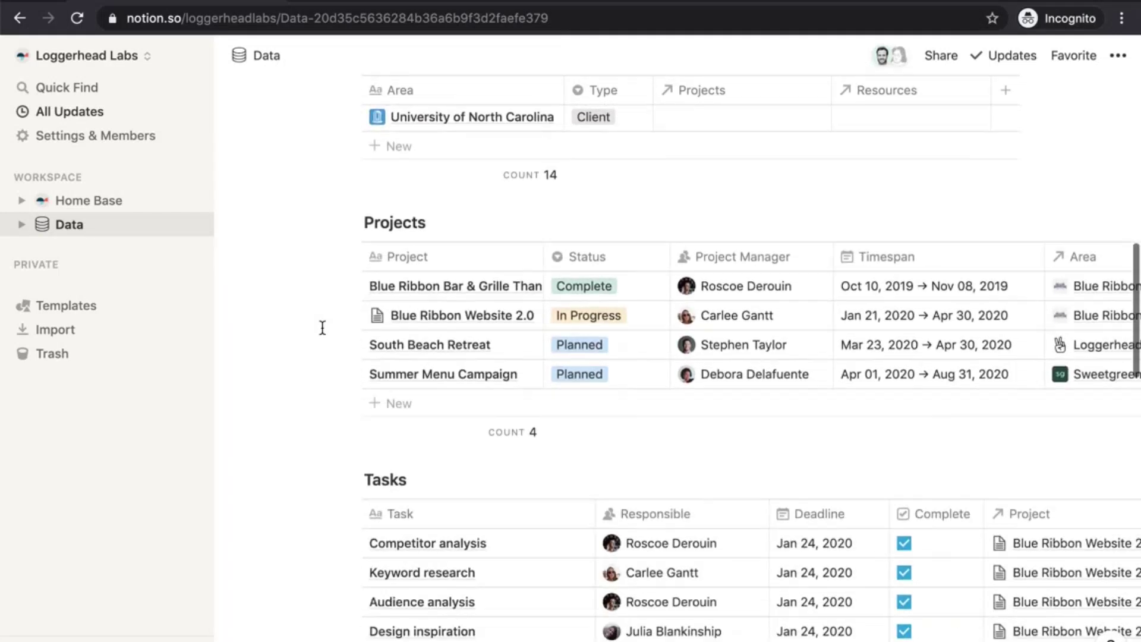
{"action": "scroll", "coordinate": [322, 327], "scroll_direction": "down", "scroll_amount": 7}
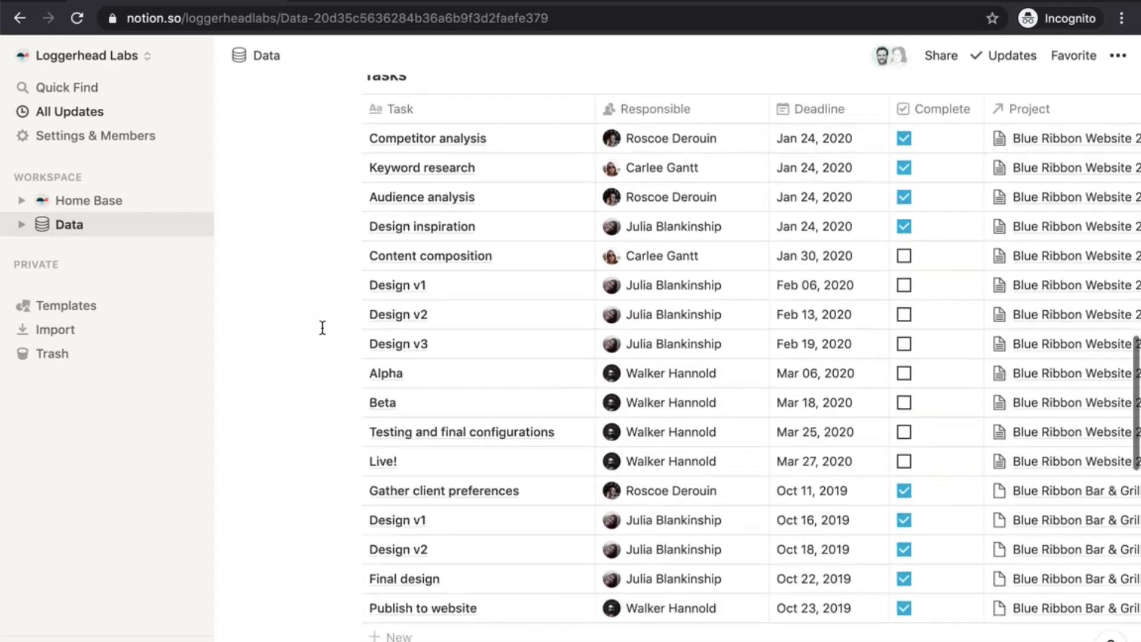
{"action": "scroll", "coordinate": [322, 327], "scroll_direction": "down", "scroll_amount": 7}
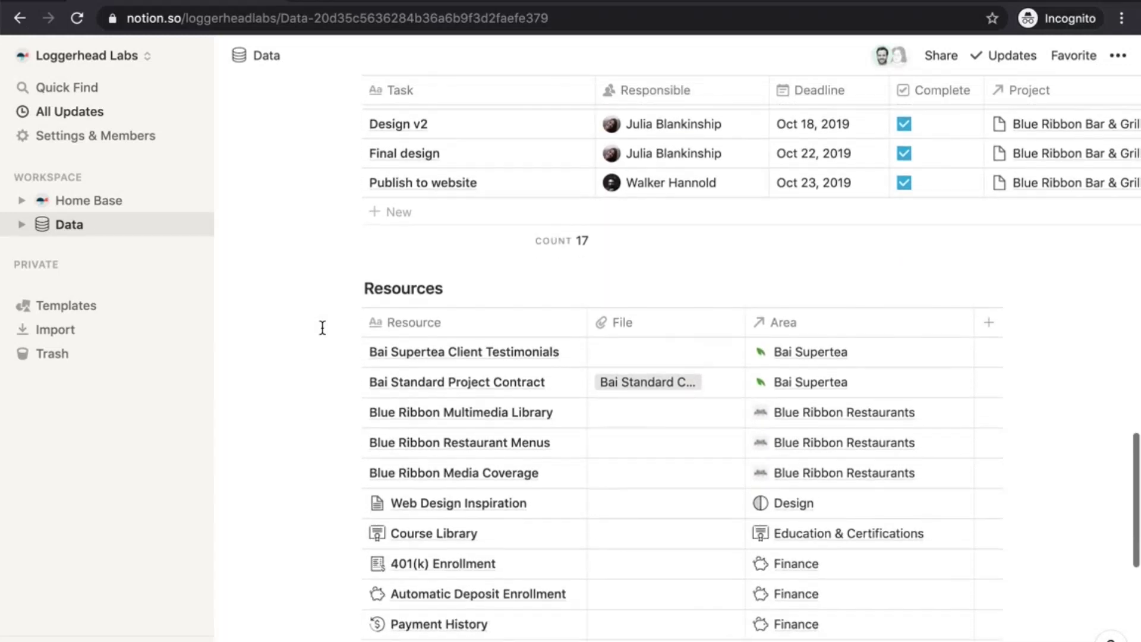
{"action": "scroll", "coordinate": [322, 328], "scroll_direction": "up", "scroll_amount": 20}
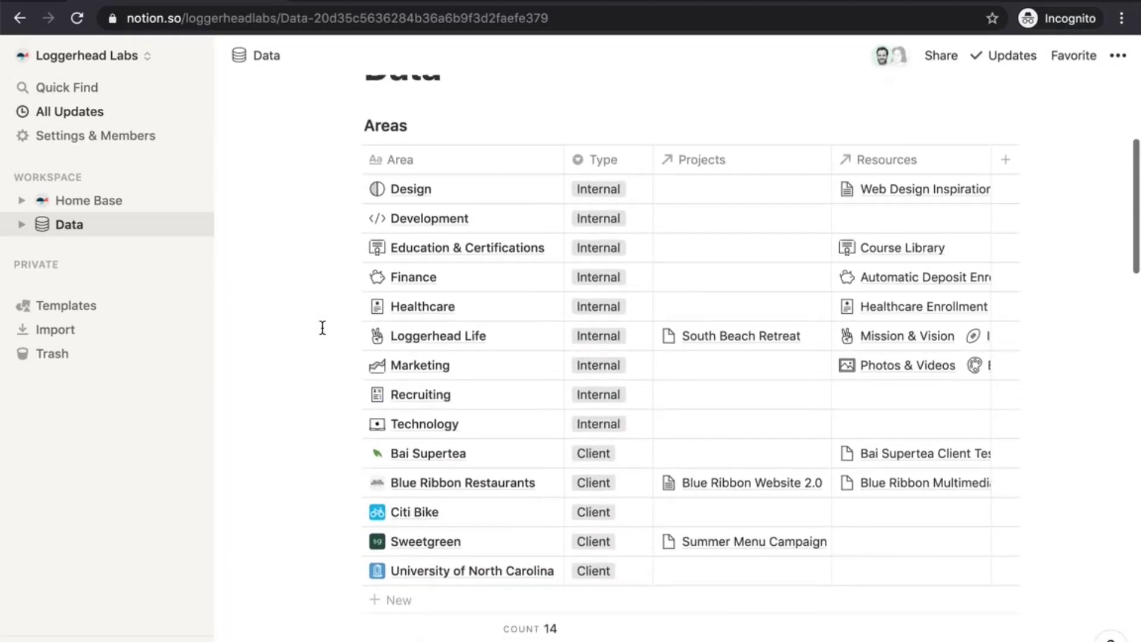
{"action": "scroll", "coordinate": [322, 328], "scroll_direction": "up", "scroll_amount": 1}
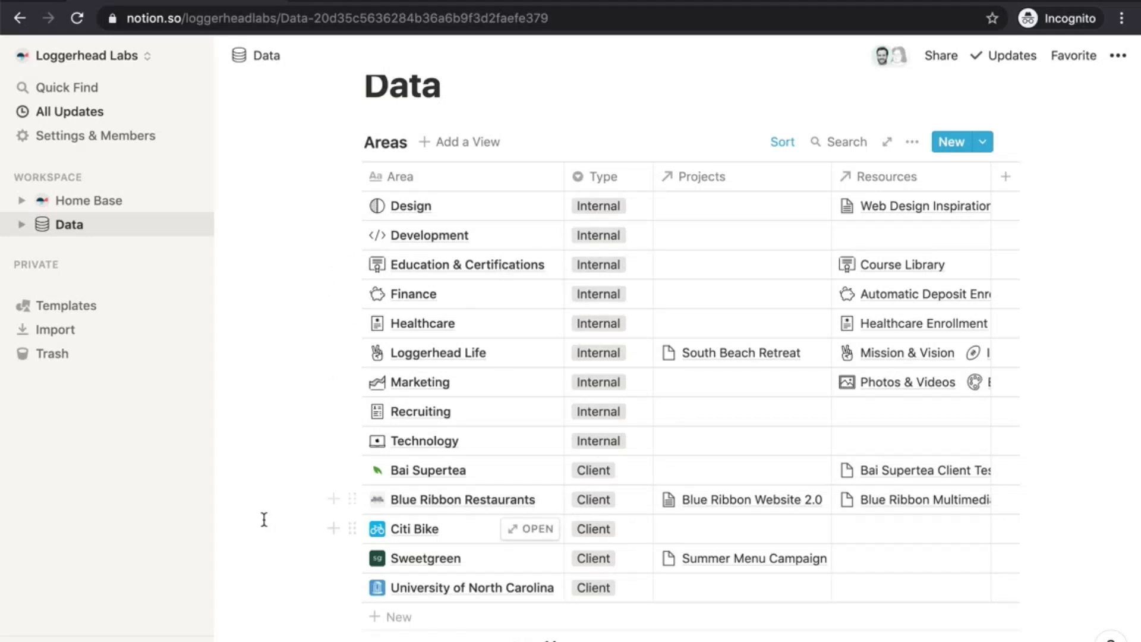
{"action": "scroll", "coordinate": [264, 520], "scroll_direction": "down", "scroll_amount": 7}
{"action": "scroll", "coordinate": [264, 519], "scroll_direction": "down", "scroll_amount": 1}
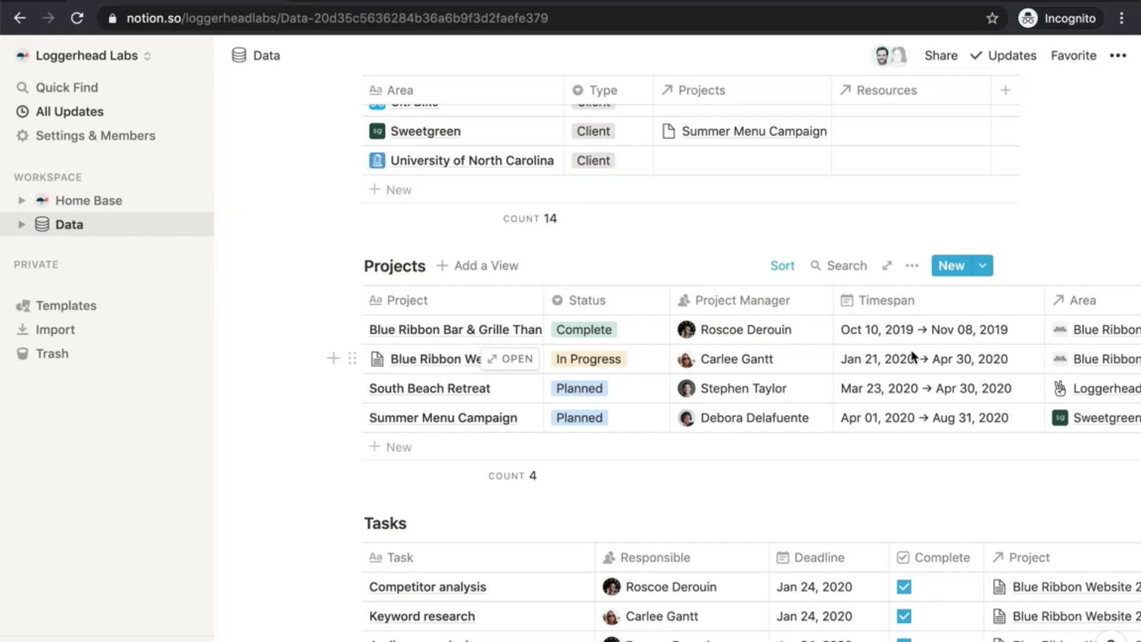
{"action": "scroll", "coordinate": [241, 488], "scroll_direction": "down", "scroll_amount": 3}
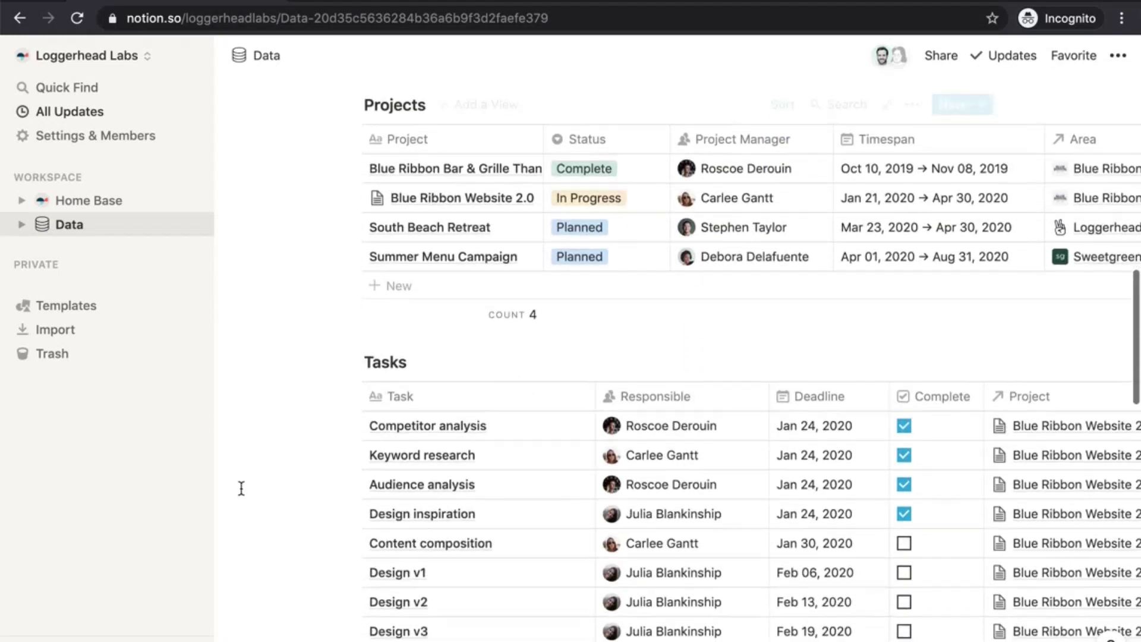
{"action": "scroll", "coordinate": [241, 488], "scroll_direction": "down", "scroll_amount": 2}
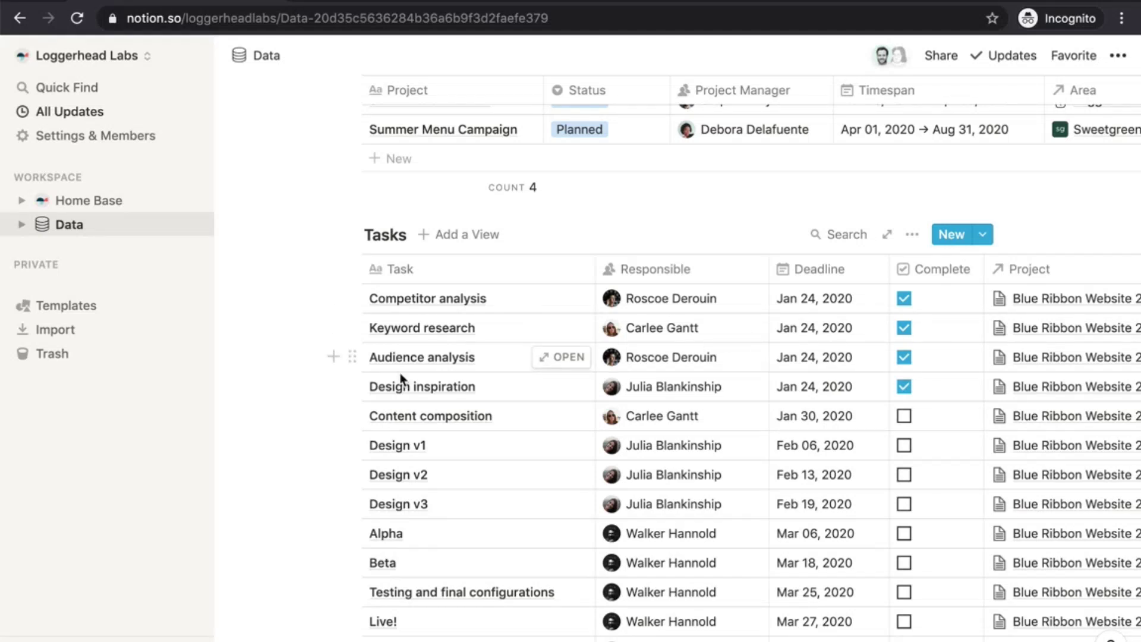
{"action": "scroll", "coordinate": [262, 377], "scroll_direction": "down", "scroll_amount": 6}
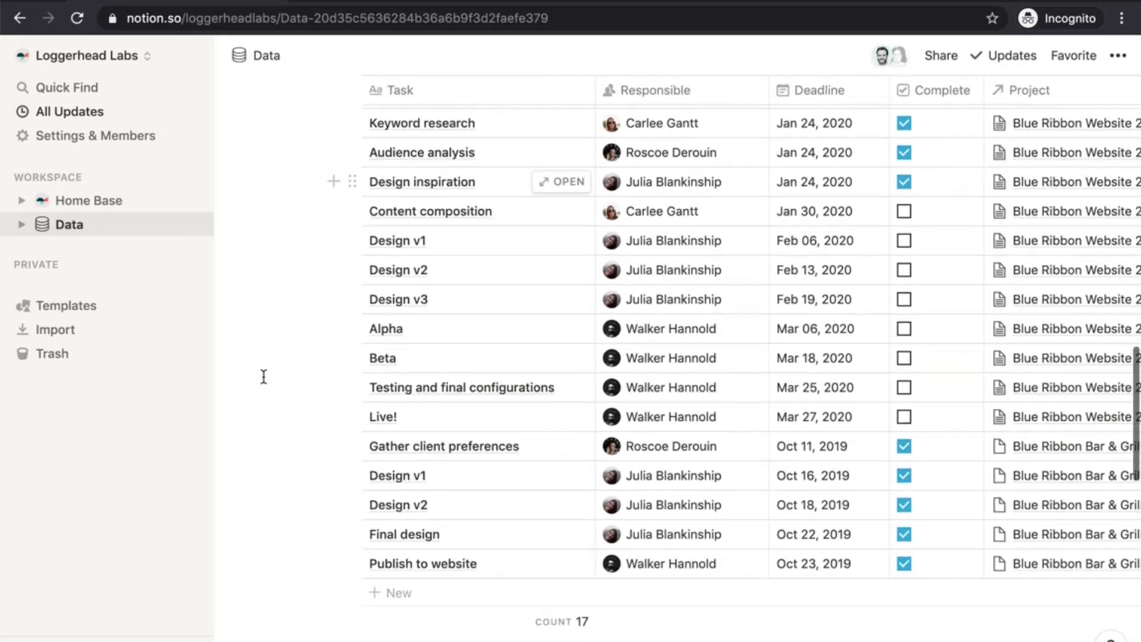
{"action": "scroll", "coordinate": [263, 377], "scroll_direction": "down", "scroll_amount": 4}
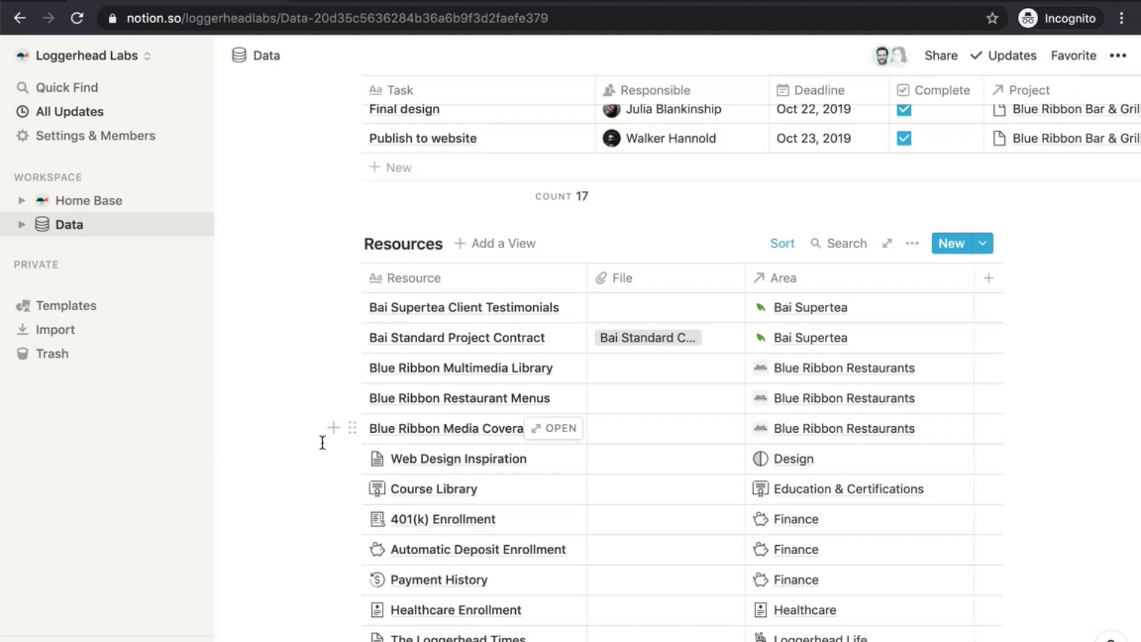
{"action": "scroll", "coordinate": [322, 443], "scroll_direction": "up", "scroll_amount": 8}
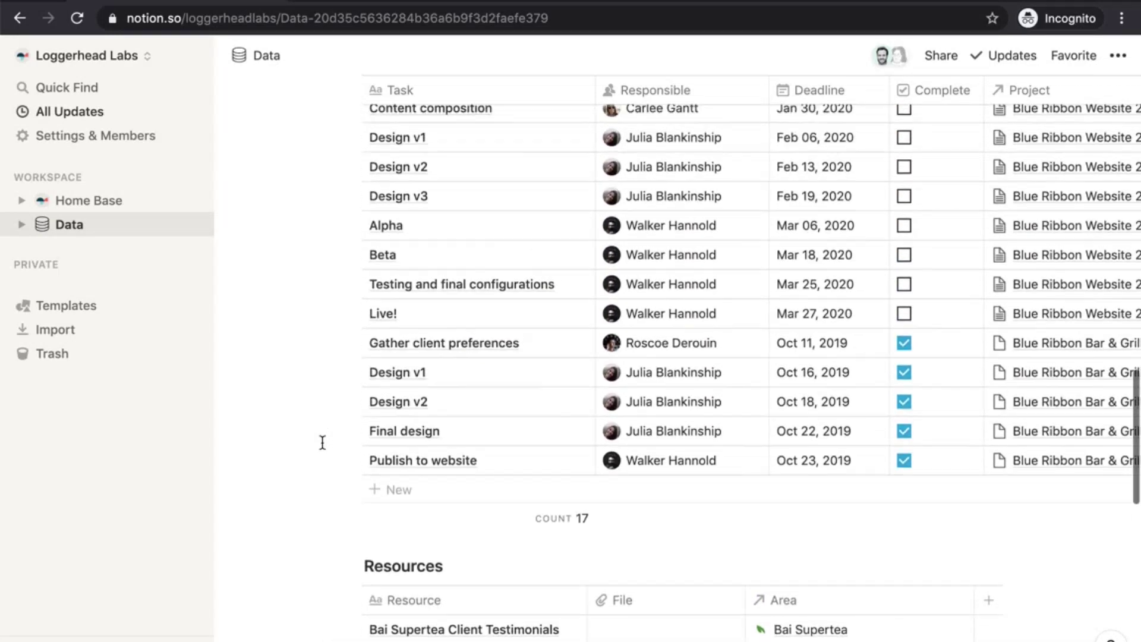
{"action": "scroll", "coordinate": [322, 443], "scroll_direction": "up", "scroll_amount": 8}
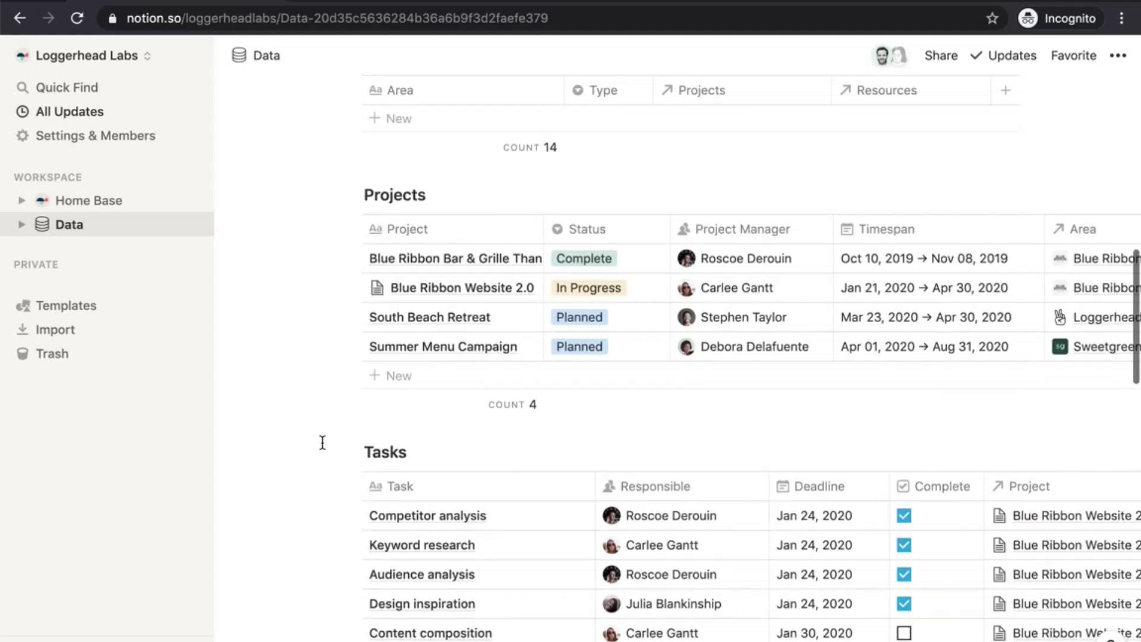
{"action": "scroll", "coordinate": [322, 443], "scroll_direction": "up", "scroll_amount": 5}
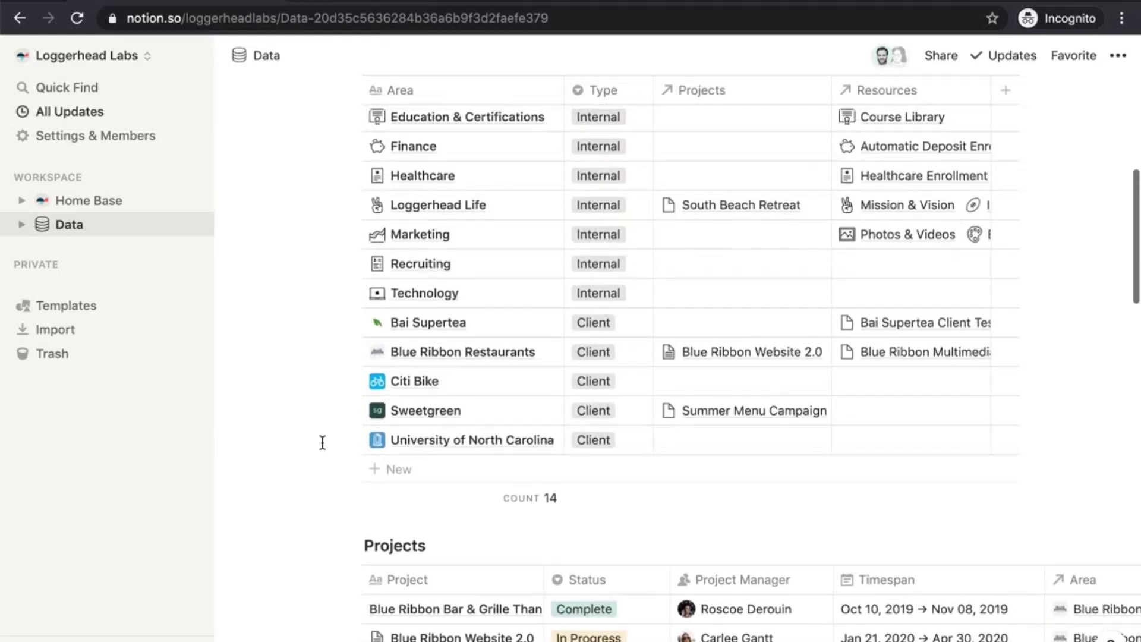
{"action": "scroll", "coordinate": [322, 443], "scroll_direction": "up", "scroll_amount": 2}
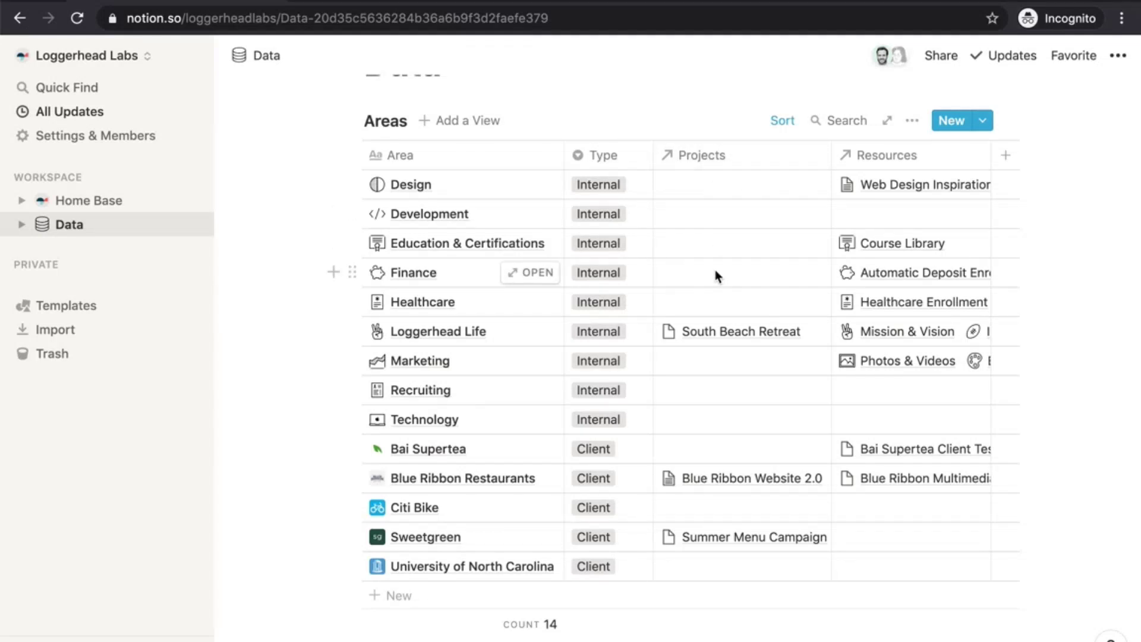
{"action": "scroll", "coordinate": [716, 273], "scroll_direction": "down", "scroll_amount": 5}
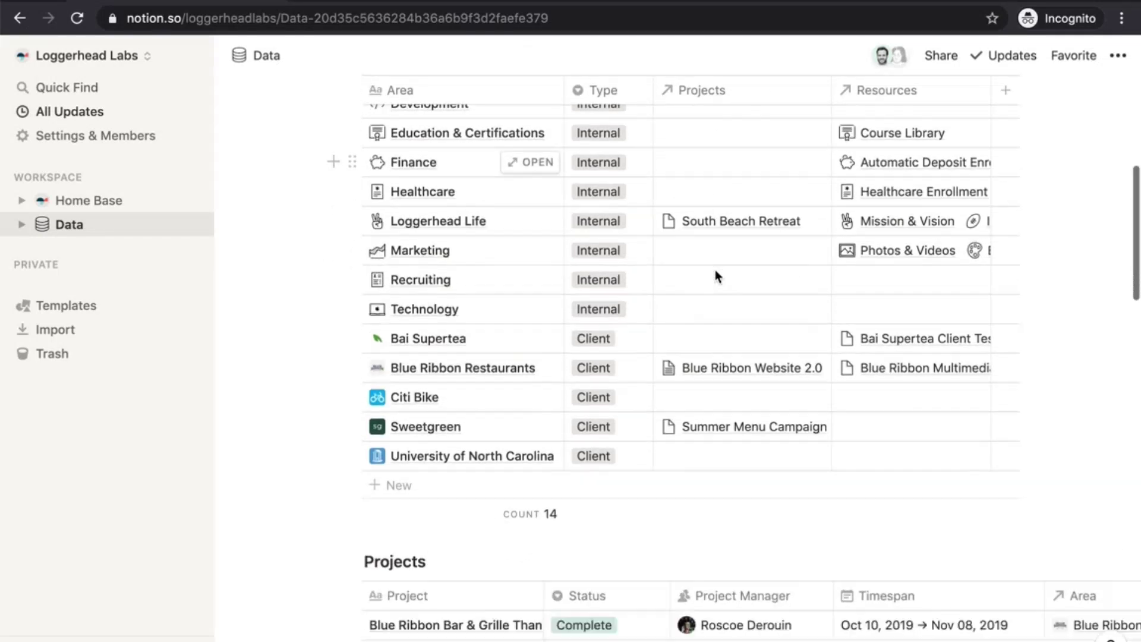
{"action": "scroll", "coordinate": [881, 465], "scroll_direction": "right", "scroll_amount": 5}
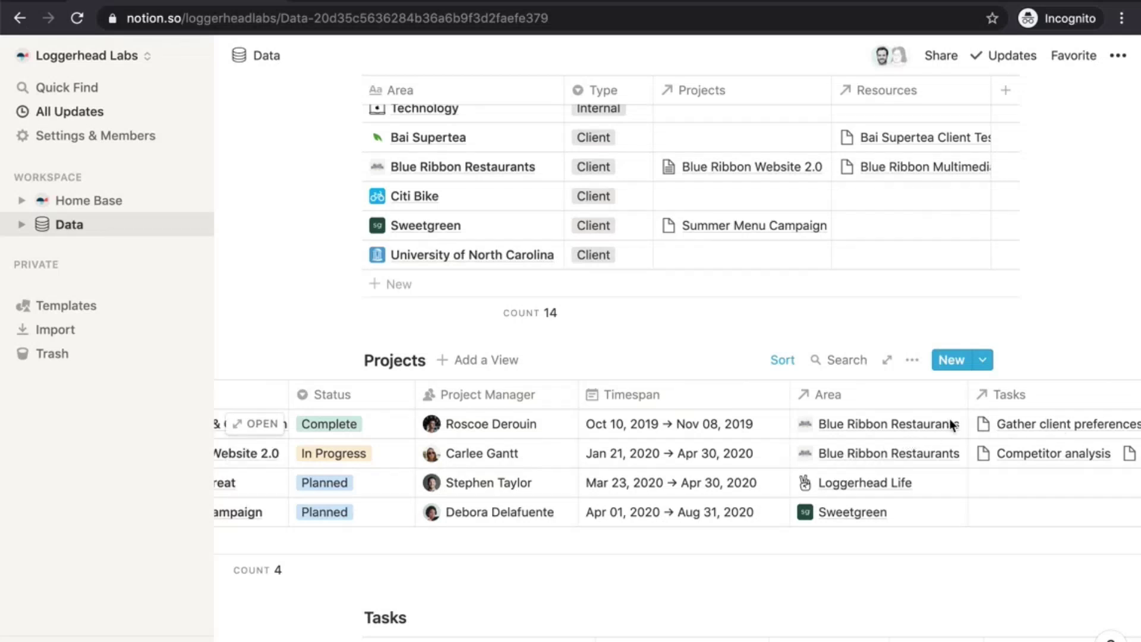
{"action": "scroll", "coordinate": [922, 429], "scroll_direction": "down", "scroll_amount": 5}
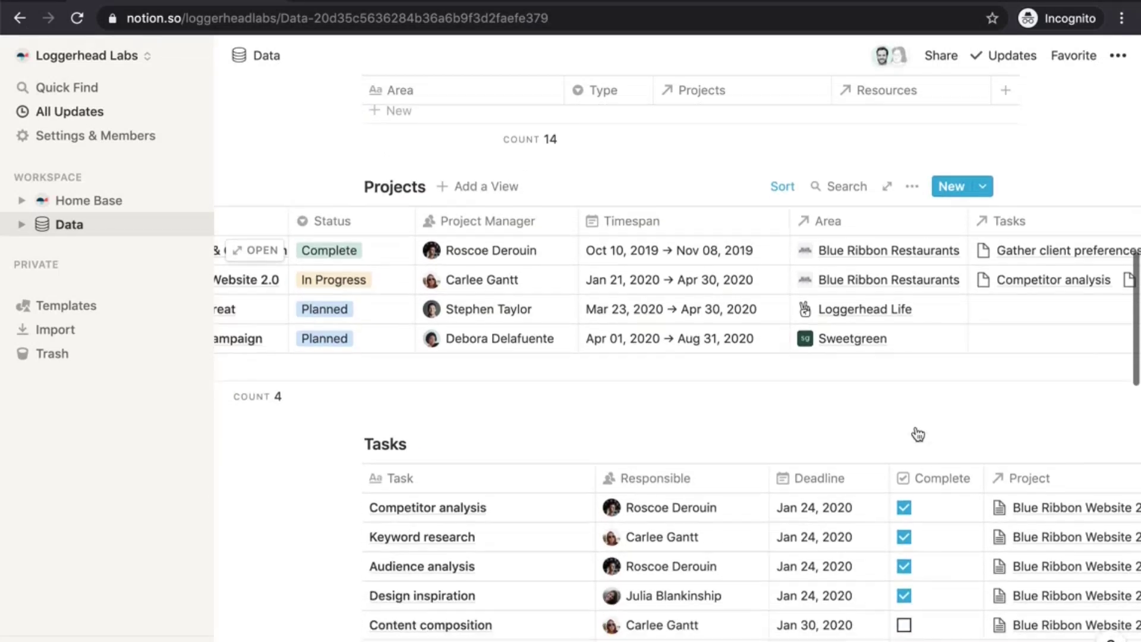
{"action": "scroll", "coordinate": [918, 435], "scroll_direction": "down", "scroll_amount": 3}
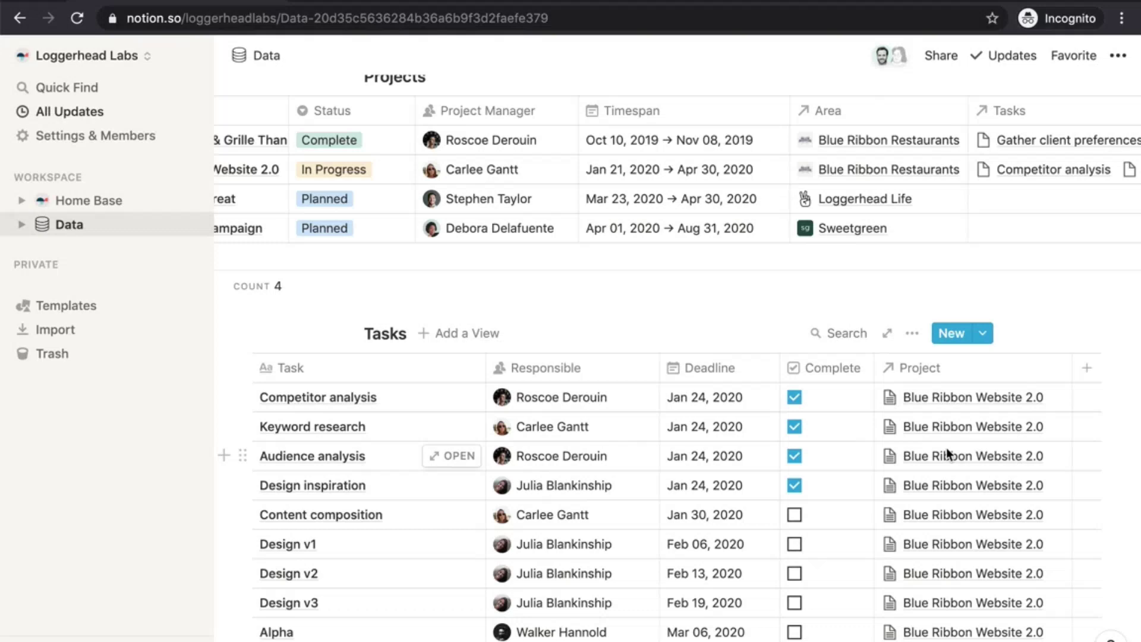
{"action": "scroll", "coordinate": [947, 448], "scroll_direction": "down", "scroll_amount": 10}
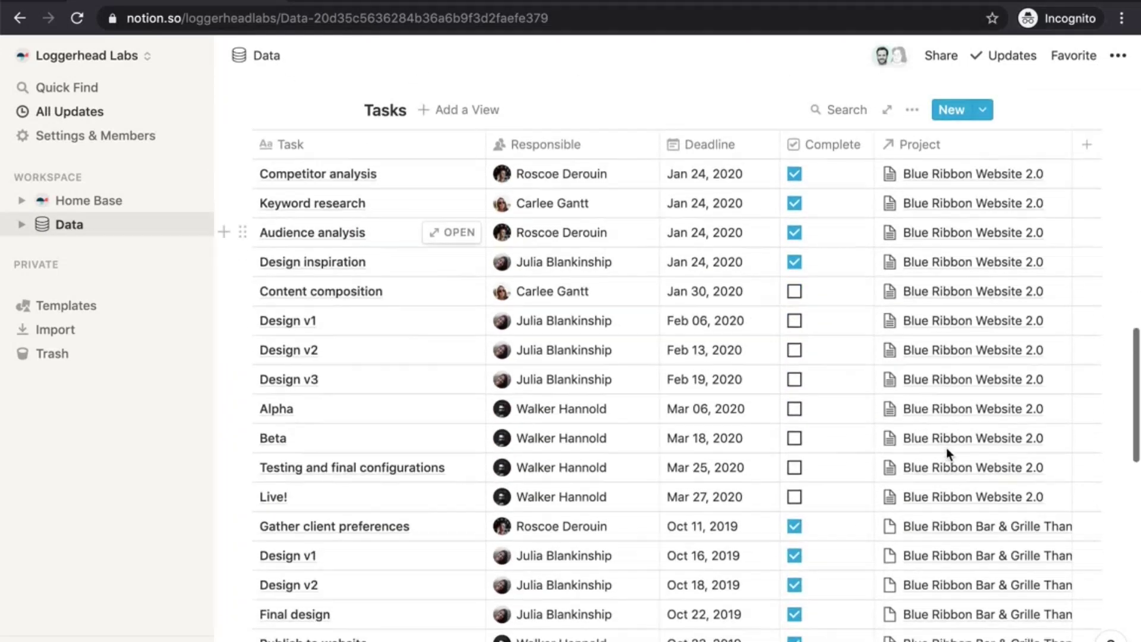
{"action": "scroll", "coordinate": [948, 456], "scroll_direction": "down", "scroll_amount": 2}
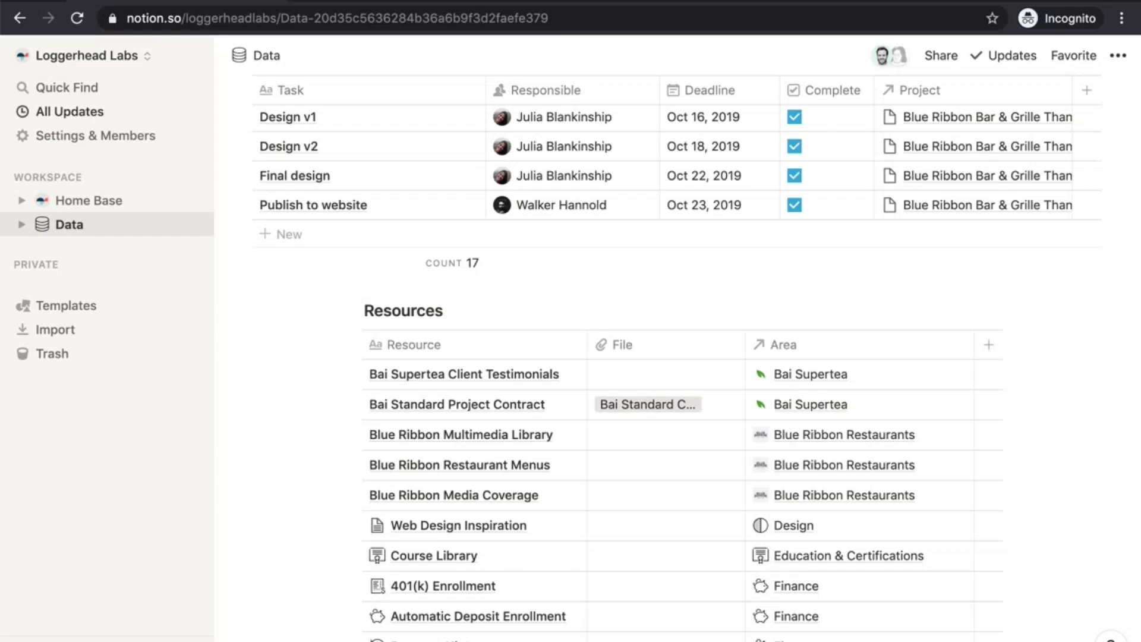
{"action": "scroll", "coordinate": [333, 469], "scroll_direction": "up", "scroll_amount": 5}
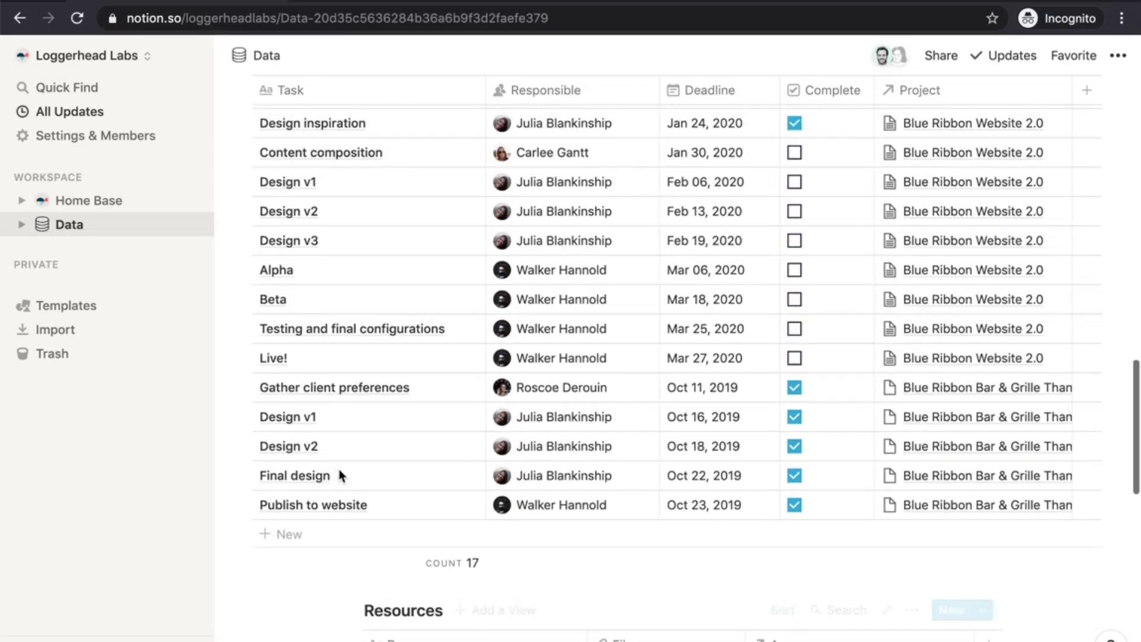
{"action": "scroll", "coordinate": [339, 471], "scroll_direction": "up", "scroll_amount": 8}
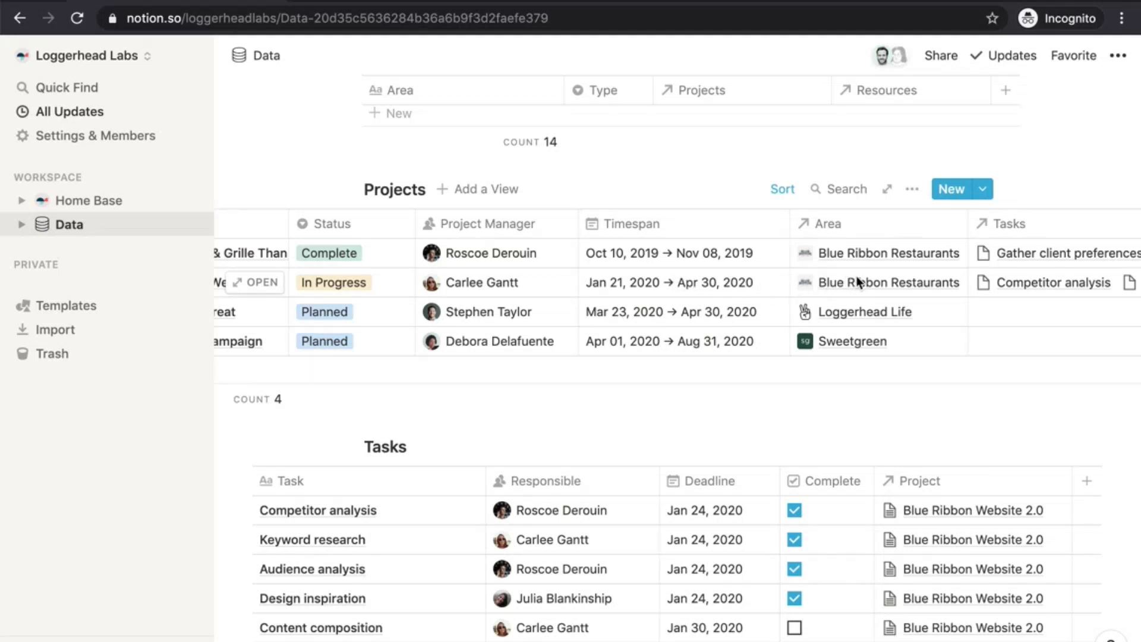
{"action": "scroll", "coordinate": [857, 282], "scroll_direction": "right", "scroll_amount": 5}
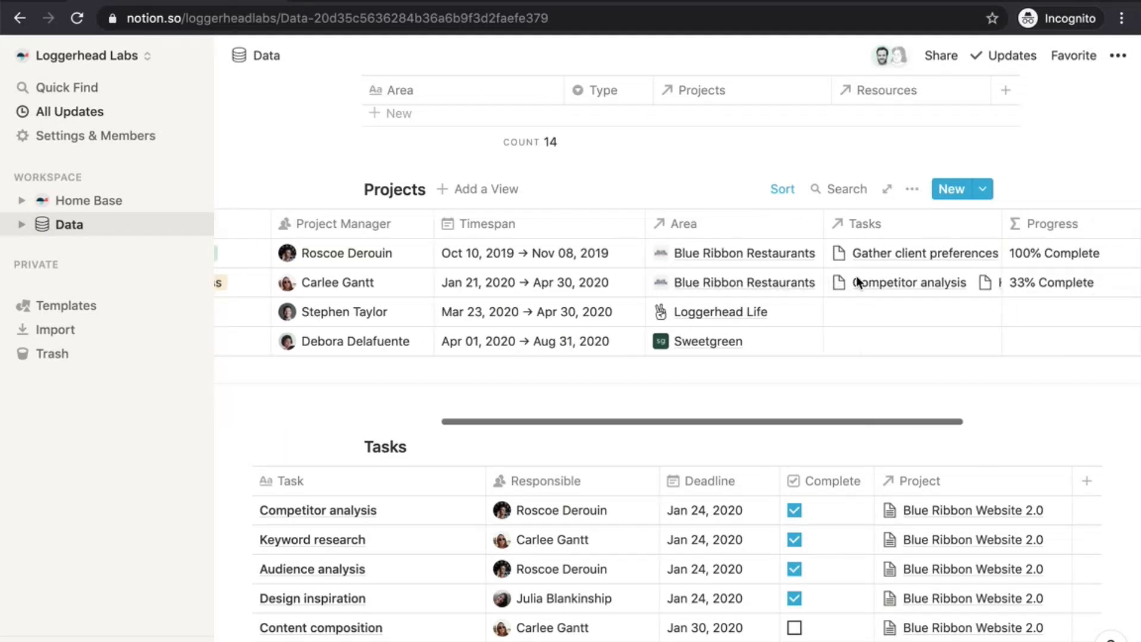
{"action": "scroll", "coordinate": [915, 282], "scroll_direction": "right", "scroll_amount": 1}
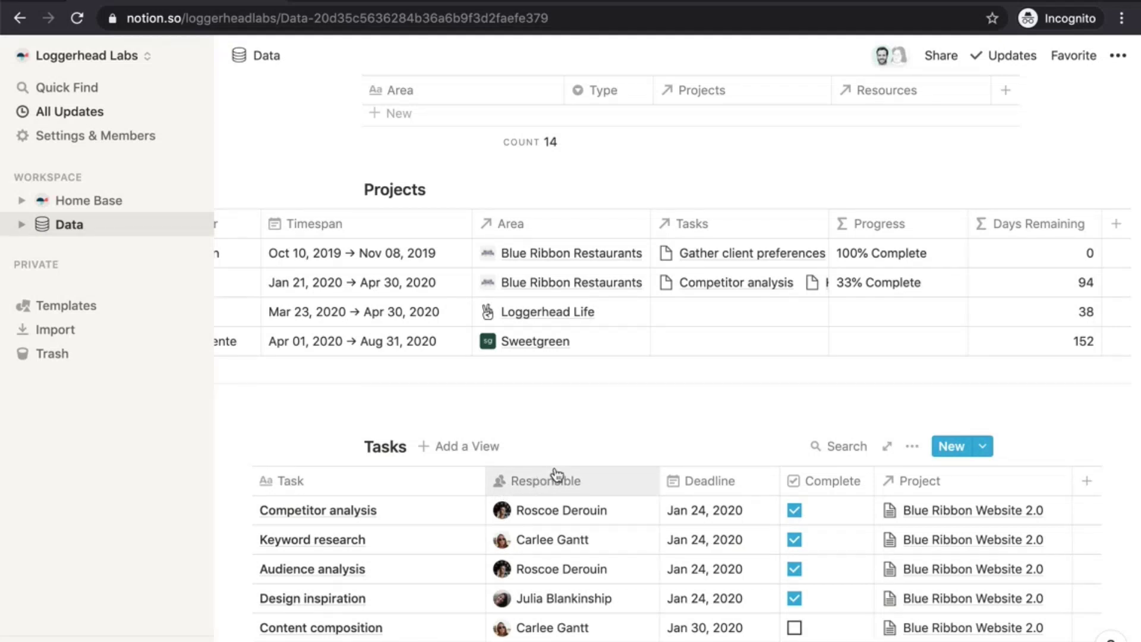
{"action": "scroll", "coordinate": [556, 473], "scroll_direction": "down", "scroll_amount": 3}
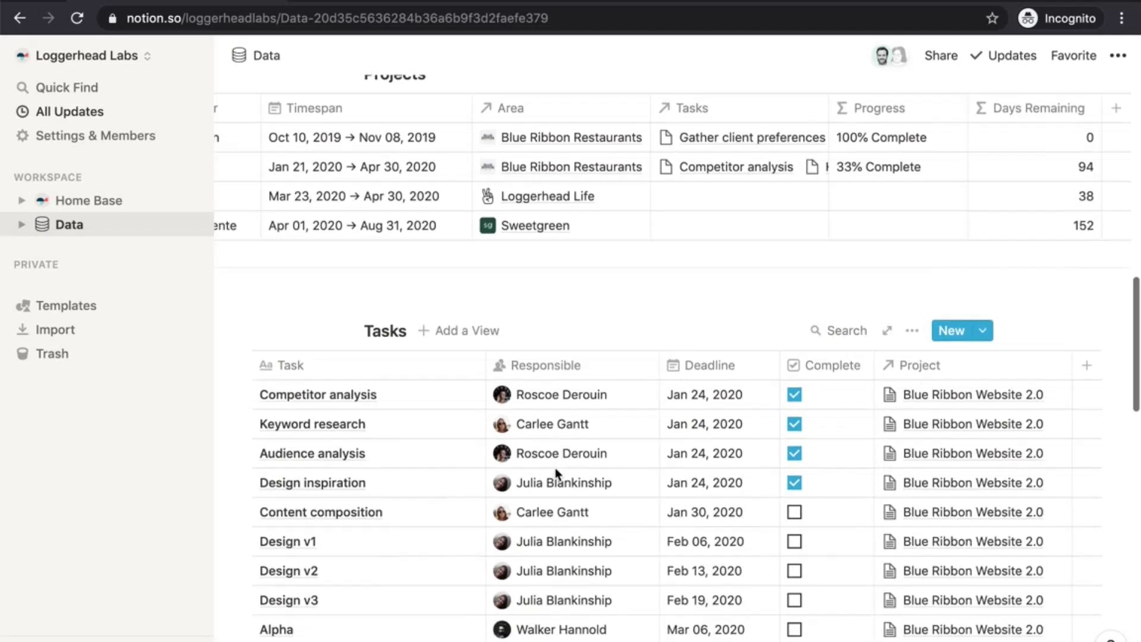
{"action": "scroll", "coordinate": [557, 472], "scroll_direction": "up", "scroll_amount": 12}
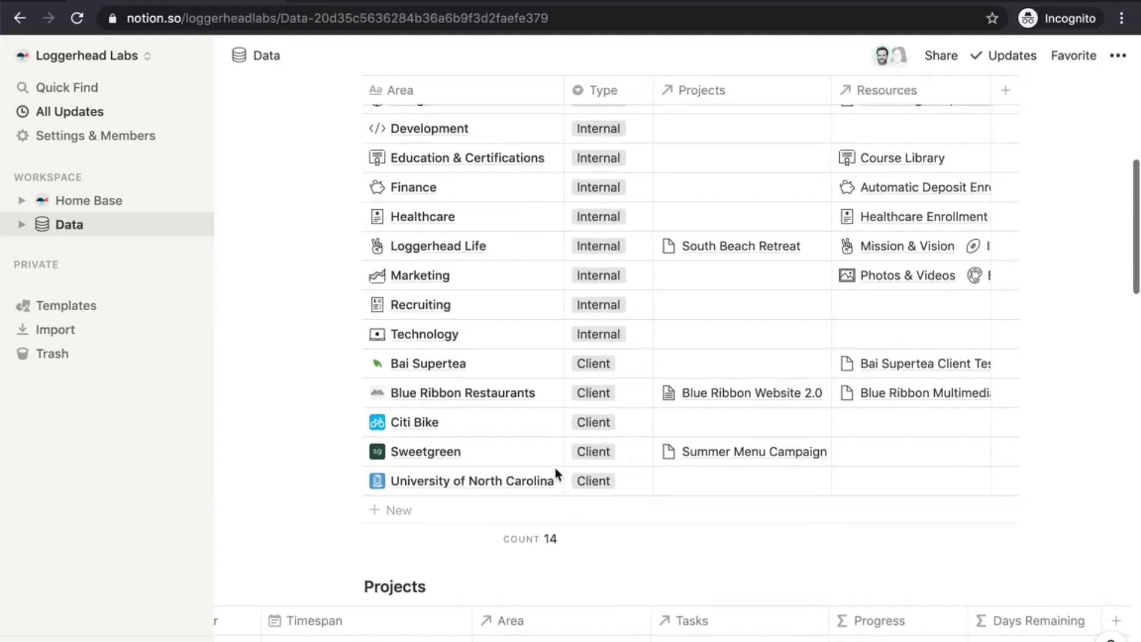
{"action": "scroll", "coordinate": [557, 474], "scroll_direction": "up", "scroll_amount": 4}
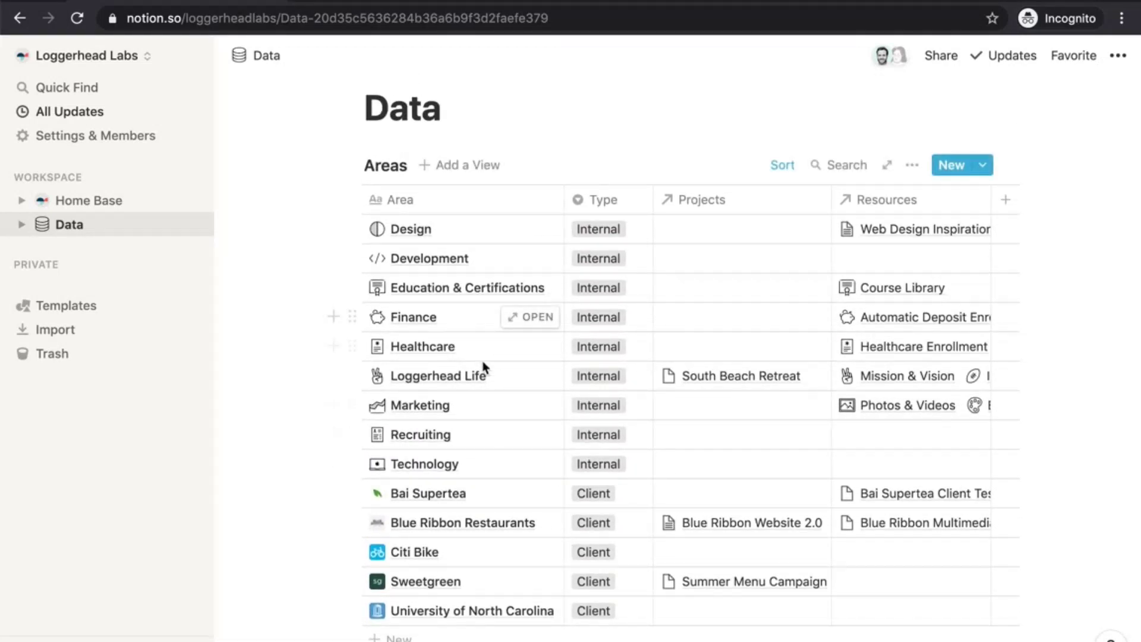
{"action": "scroll", "coordinate": [485, 409], "scroll_direction": "down", "scroll_amount": 4}
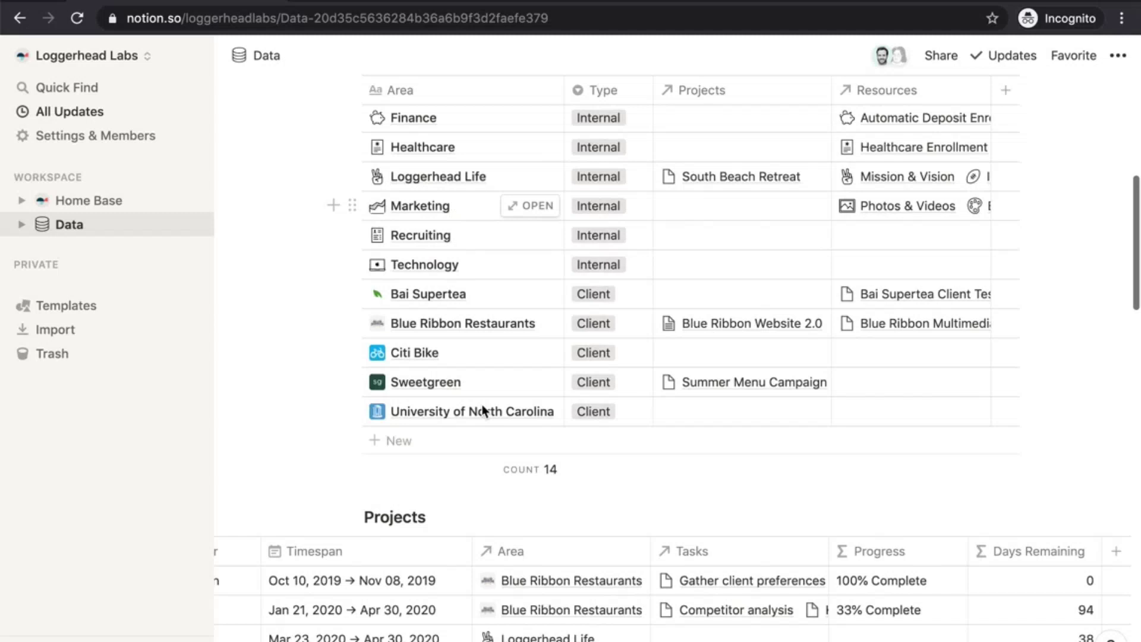
{"action": "scroll", "coordinate": [483, 410], "scroll_direction": "down", "scroll_amount": 6}
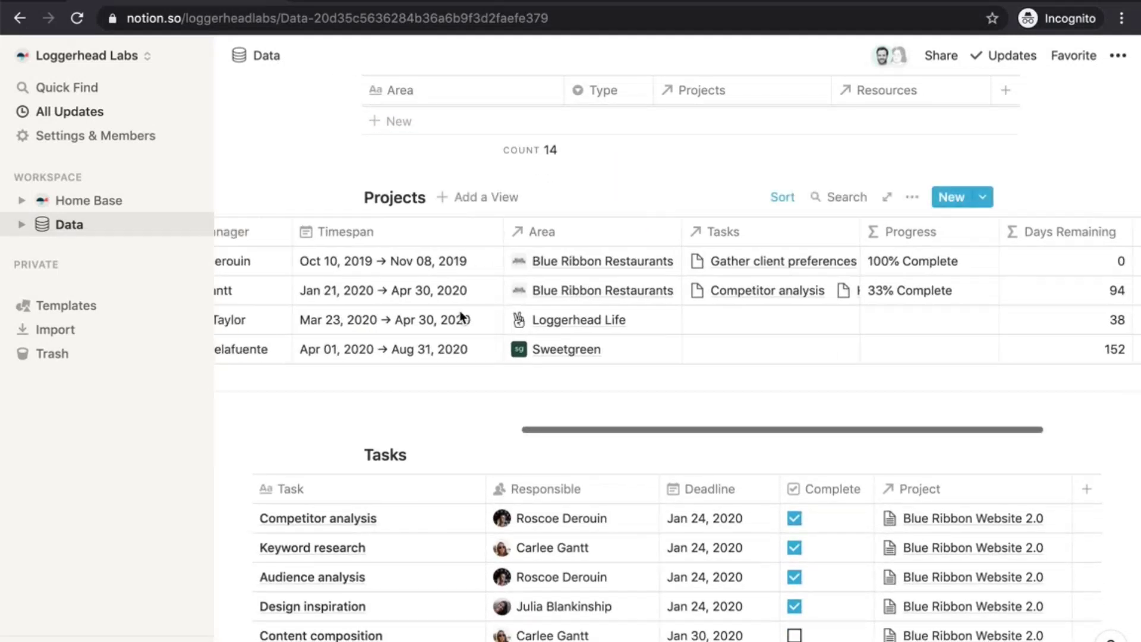
{"action": "scroll", "coordinate": [462, 315], "scroll_direction": "left", "scroll_amount": 10}
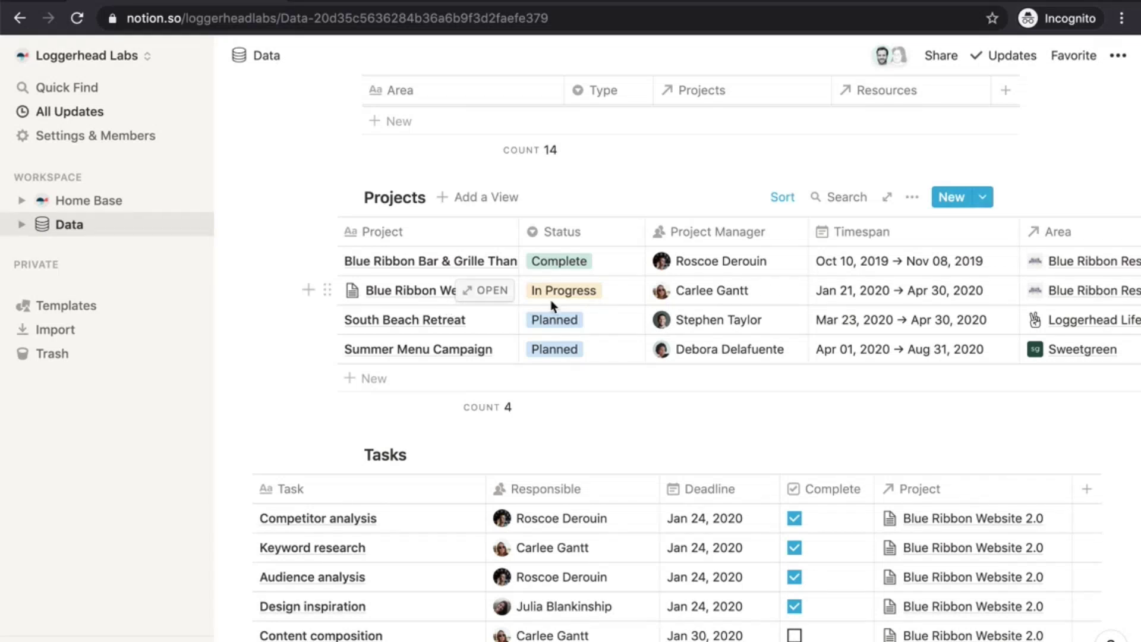
{"action": "scroll", "coordinate": [551, 306], "scroll_direction": "right", "scroll_amount": 2}
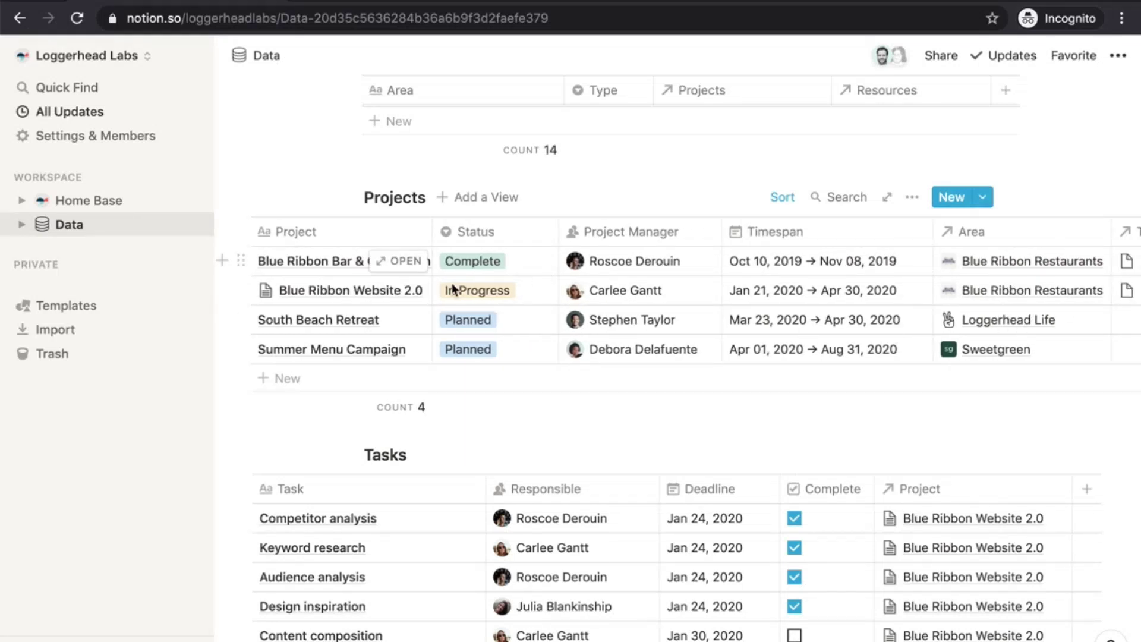
{"action": "scroll", "coordinate": [352, 300], "scroll_direction": "down", "scroll_amount": 4}
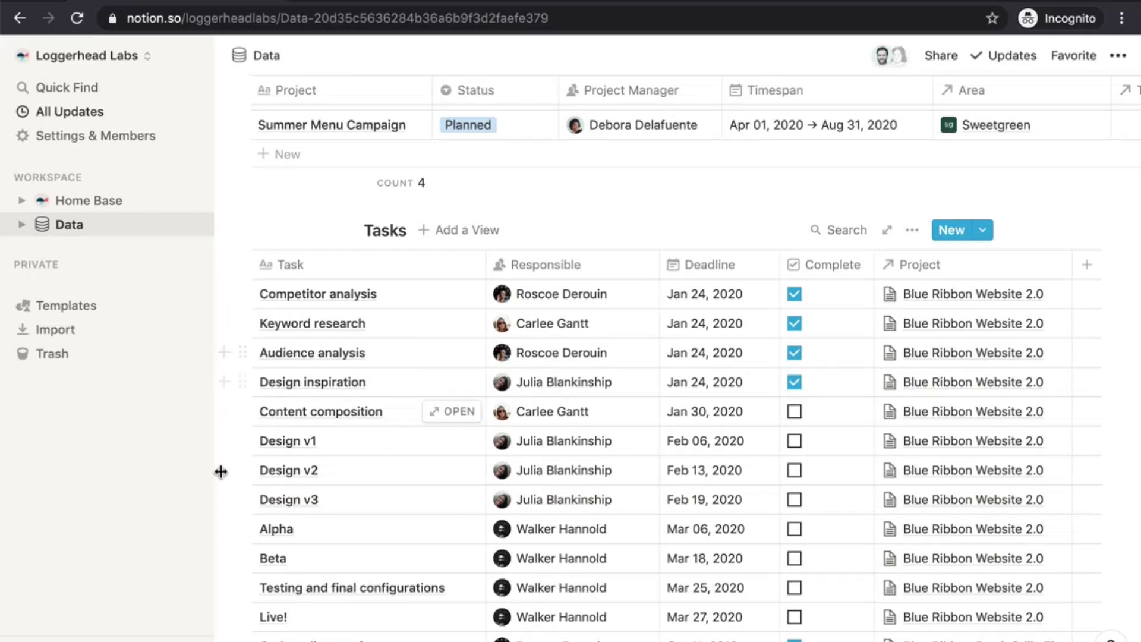
{"action": "scroll", "coordinate": [369, 464], "scroll_direction": "down", "scroll_amount": 5}
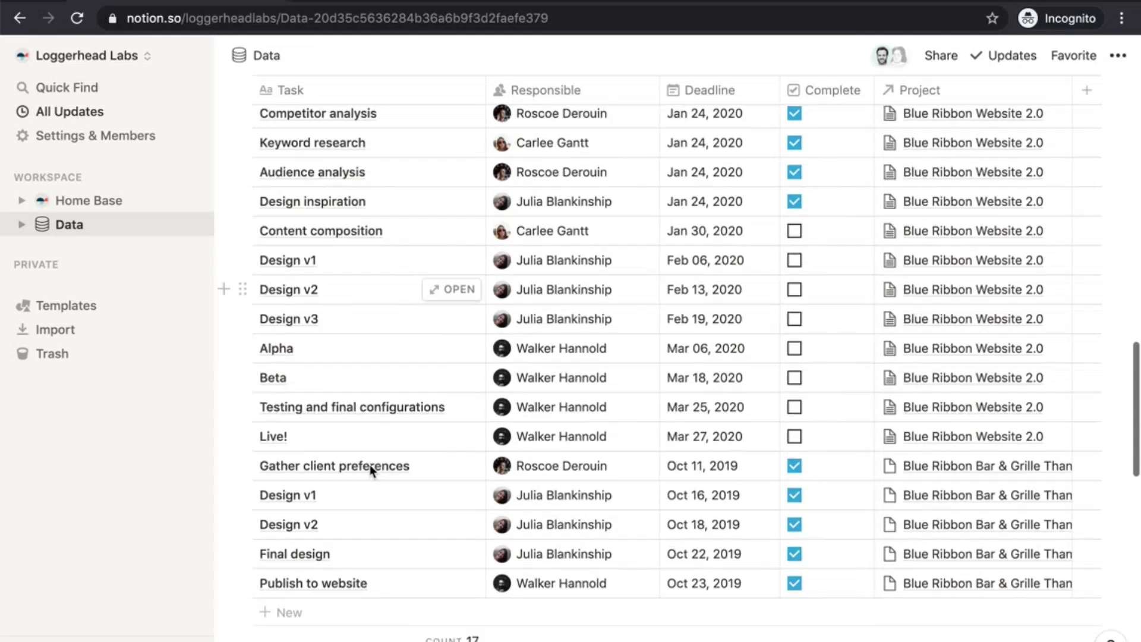
{"action": "scroll", "coordinate": [370, 465], "scroll_direction": "down", "scroll_amount": 4}
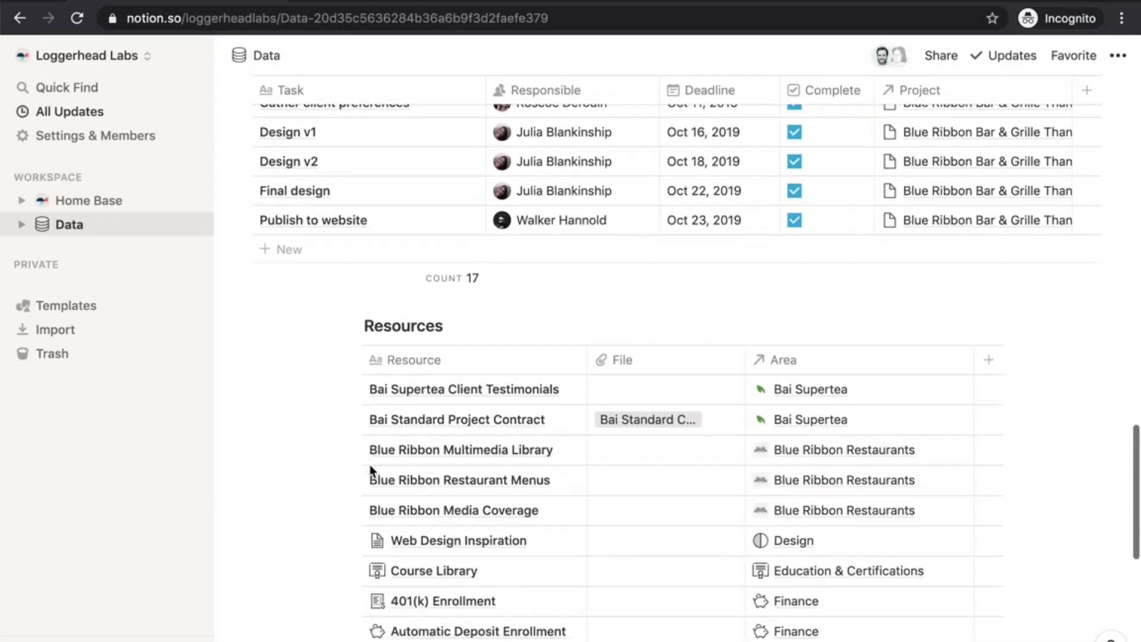
{"action": "scroll", "coordinate": [370, 465], "scroll_direction": "down", "scroll_amount": 1}
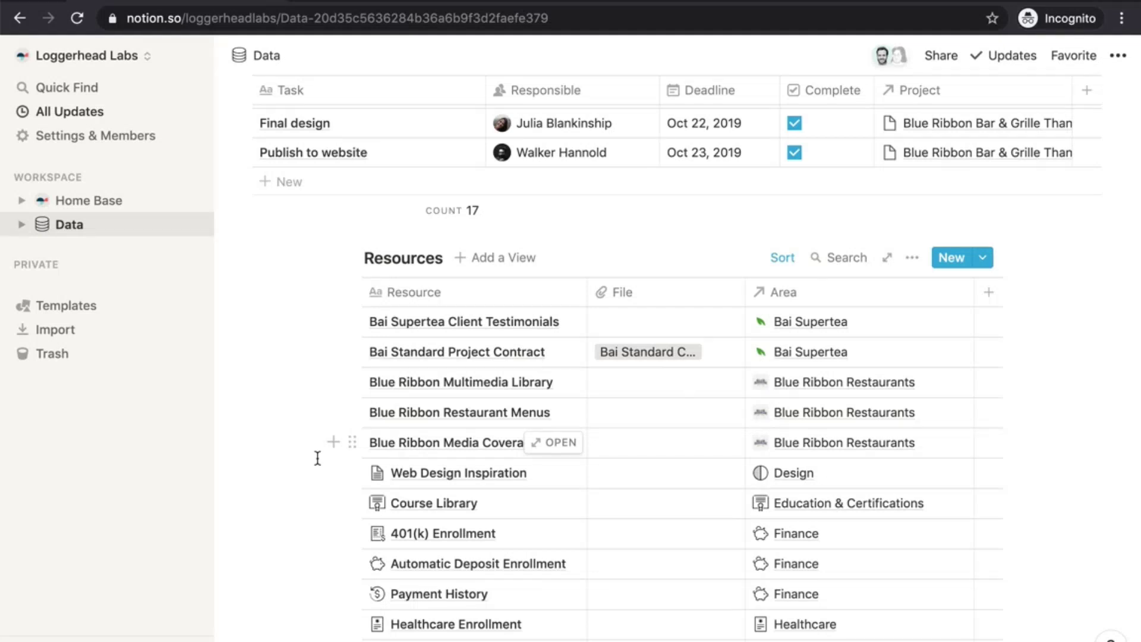
{"action": "scroll", "coordinate": [317, 458], "scroll_direction": "up", "scroll_amount": 20}
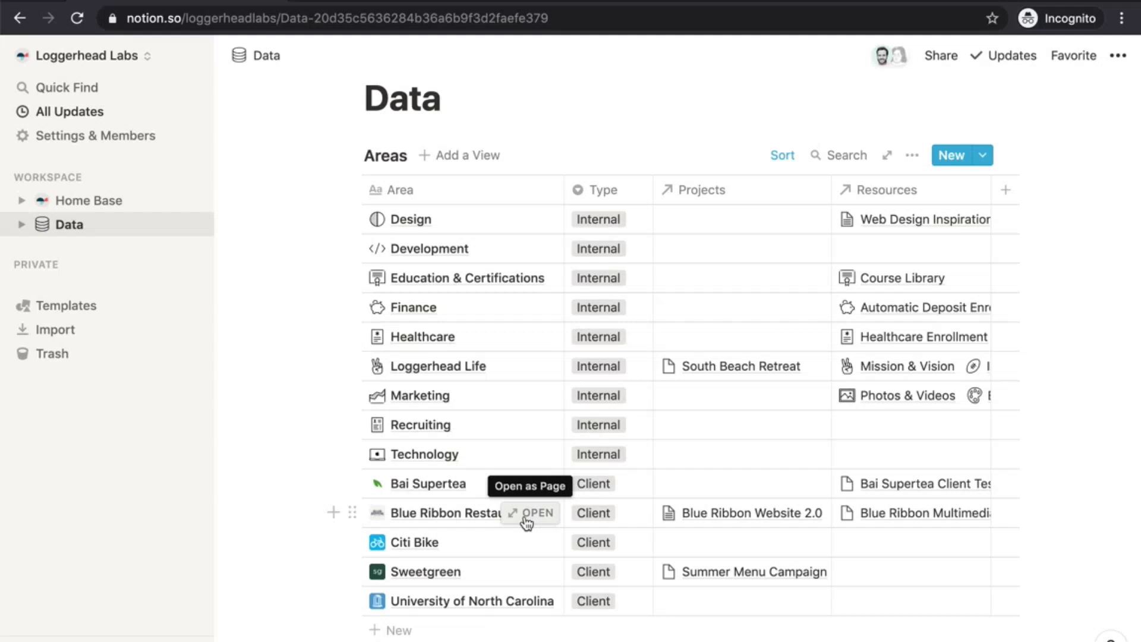
{"action": "left_click", "coordinate": [524, 520]}
{"action": "scroll", "coordinate": [526, 523], "scroll_direction": "down", "scroll_amount": 5}
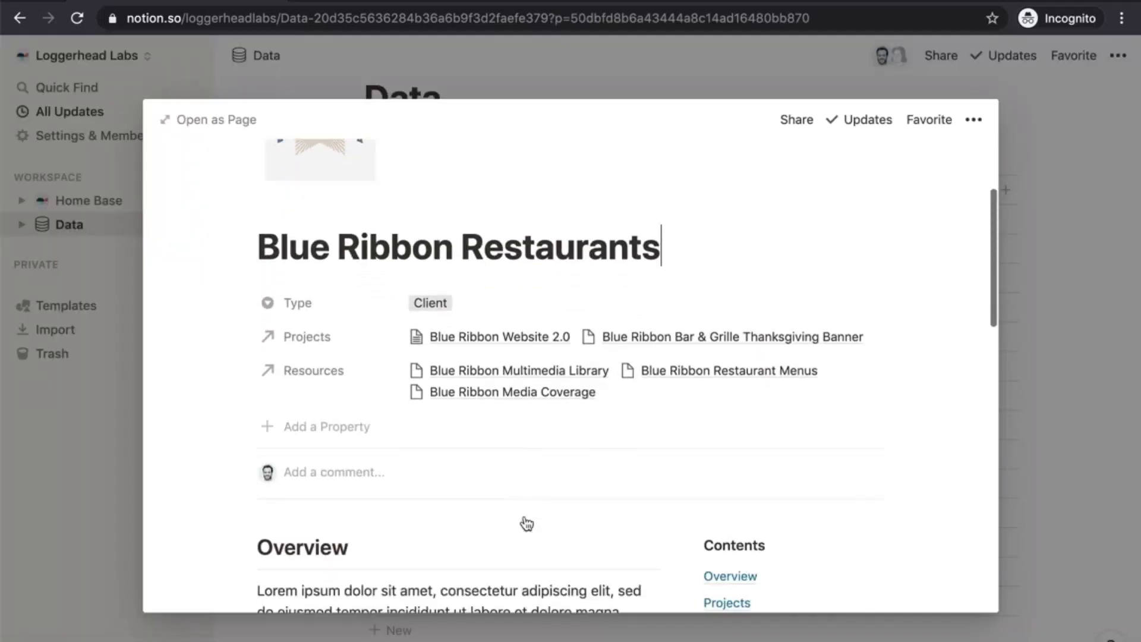
{"action": "scroll", "coordinate": [525, 517], "scroll_direction": "down", "scroll_amount": 3}
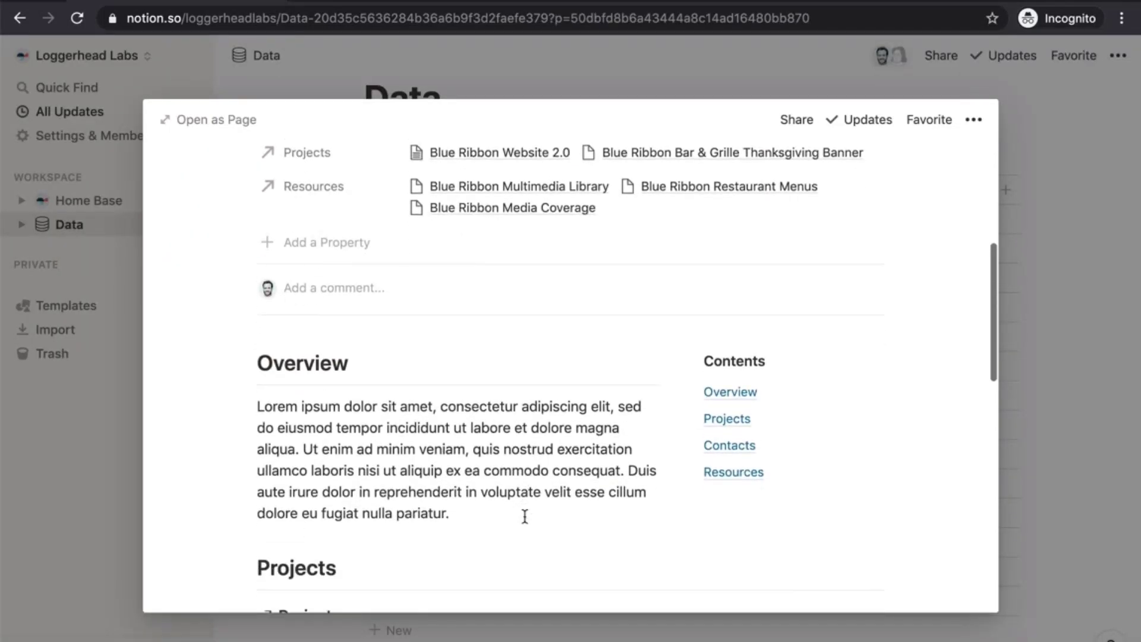
{"action": "scroll", "coordinate": [525, 522], "scroll_direction": "down", "scroll_amount": 1}
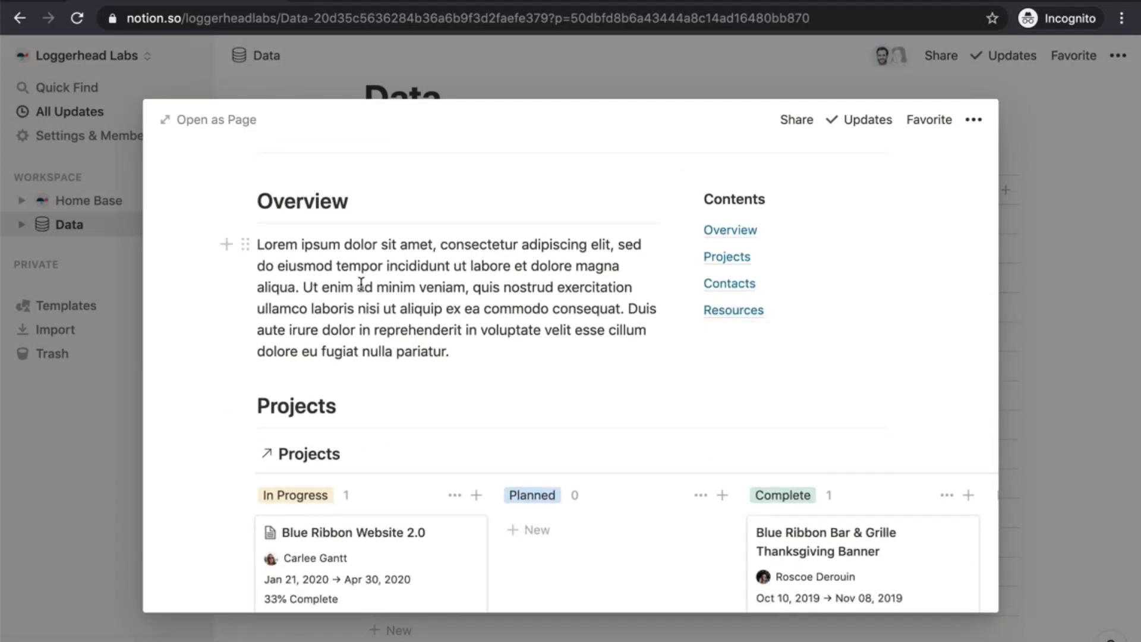
{"action": "scroll", "coordinate": [173, 351], "scroll_direction": "down", "scroll_amount": 3}
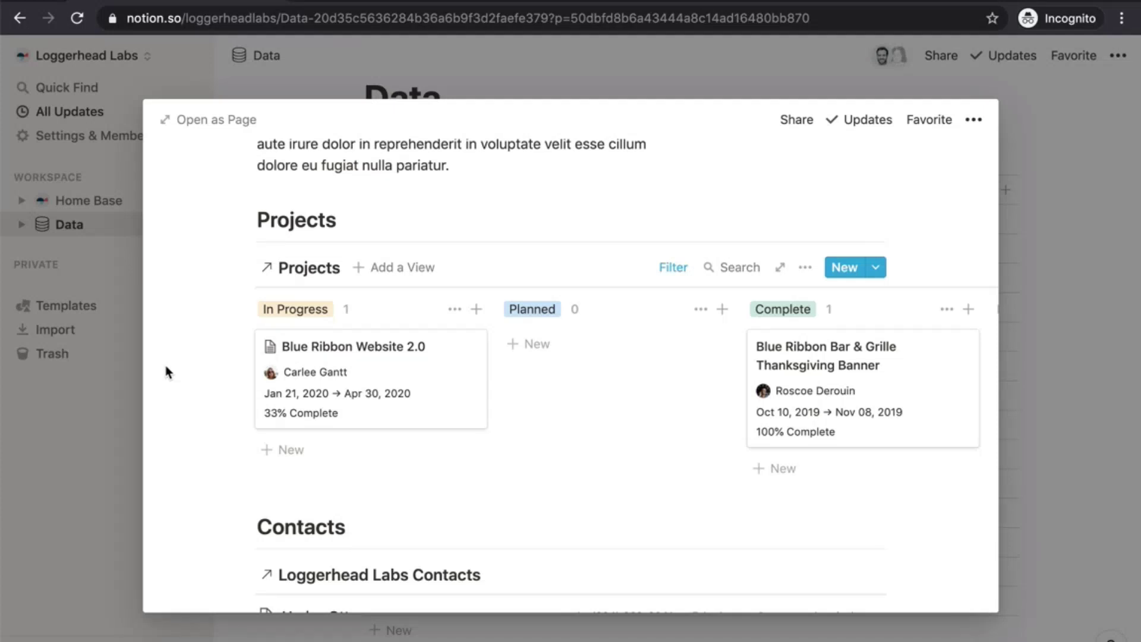
Close the Blue Ribbon Restaurants preview and scroll around the Data page
{"action": "left_click", "coordinate": [294, 67]}
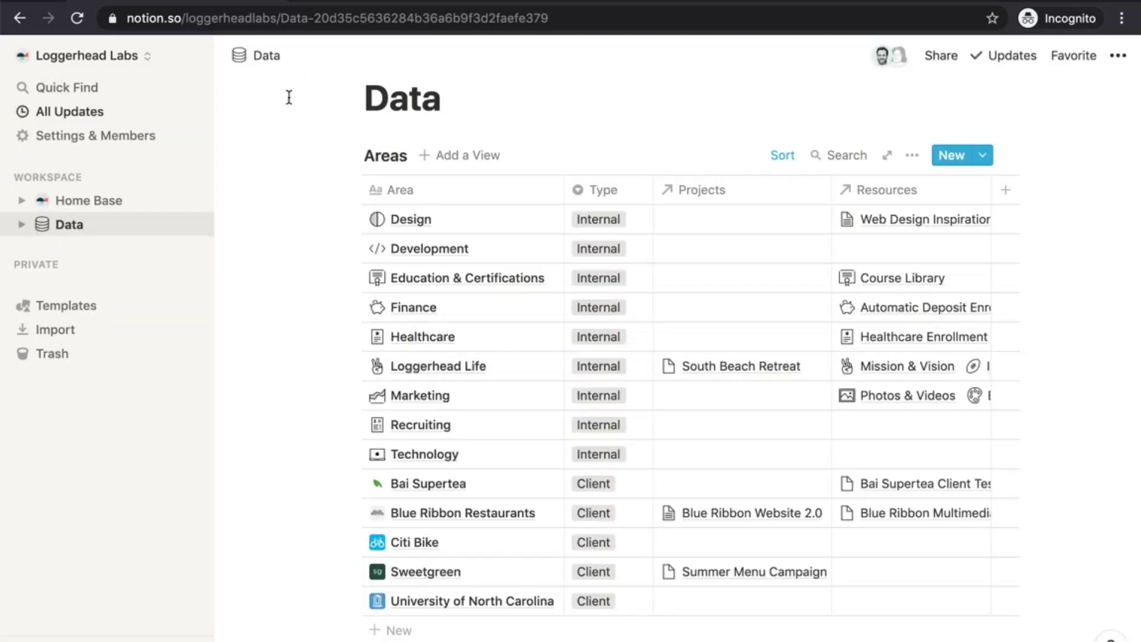
{"action": "scroll", "coordinate": [272, 300], "scroll_direction": "down", "scroll_amount": 8}
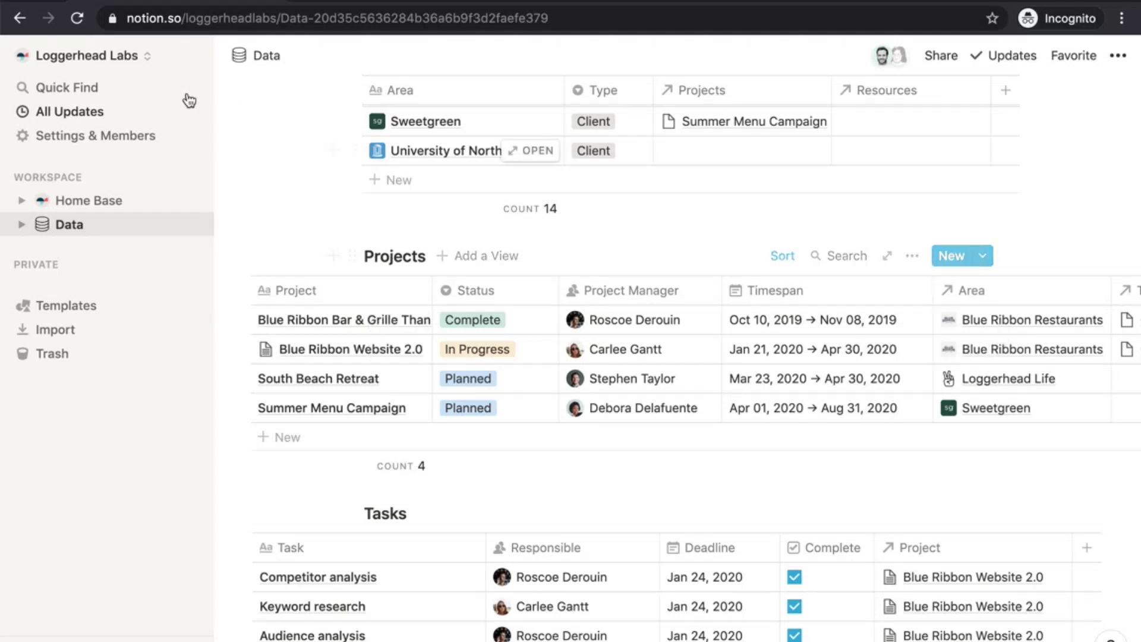
{"action": "scroll", "coordinate": [301, 163], "scroll_direction": "up", "scroll_amount": 7}
{"action": "scroll", "coordinate": [301, 162], "scroll_direction": "up", "scroll_amount": 2}
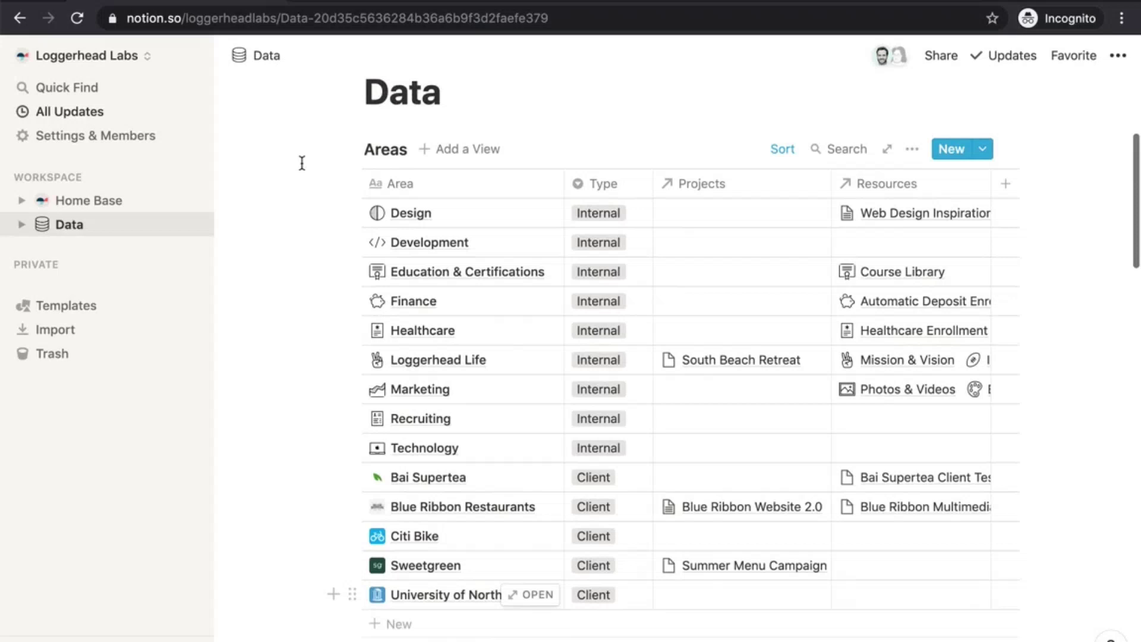
{"action": "scroll", "coordinate": [287, 272], "scroll_direction": "down", "scroll_amount": 1}
Reopen Blue Ribbon Restaurants and review its three Contacts and Resources like Blue Ribbon Media Coverage
{"action": "left_click", "coordinate": [538, 471]}
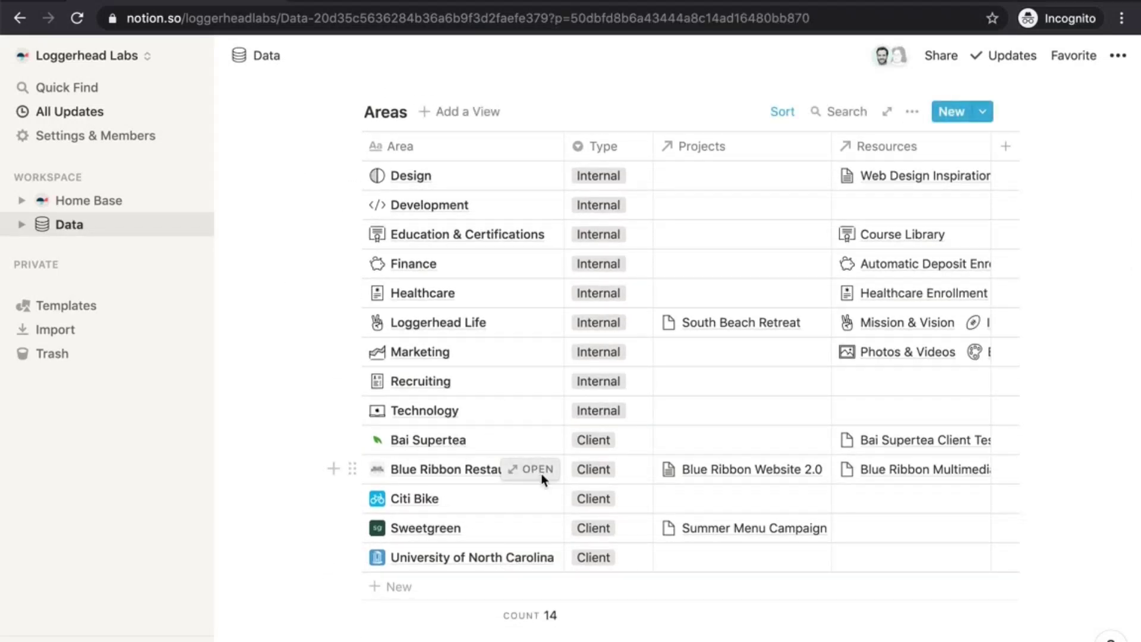
{"action": "scroll", "coordinate": [422, 433], "scroll_direction": "down", "scroll_amount": 6}
{"action": "scroll", "coordinate": [424, 429], "scroll_direction": "down", "scroll_amount": 12}
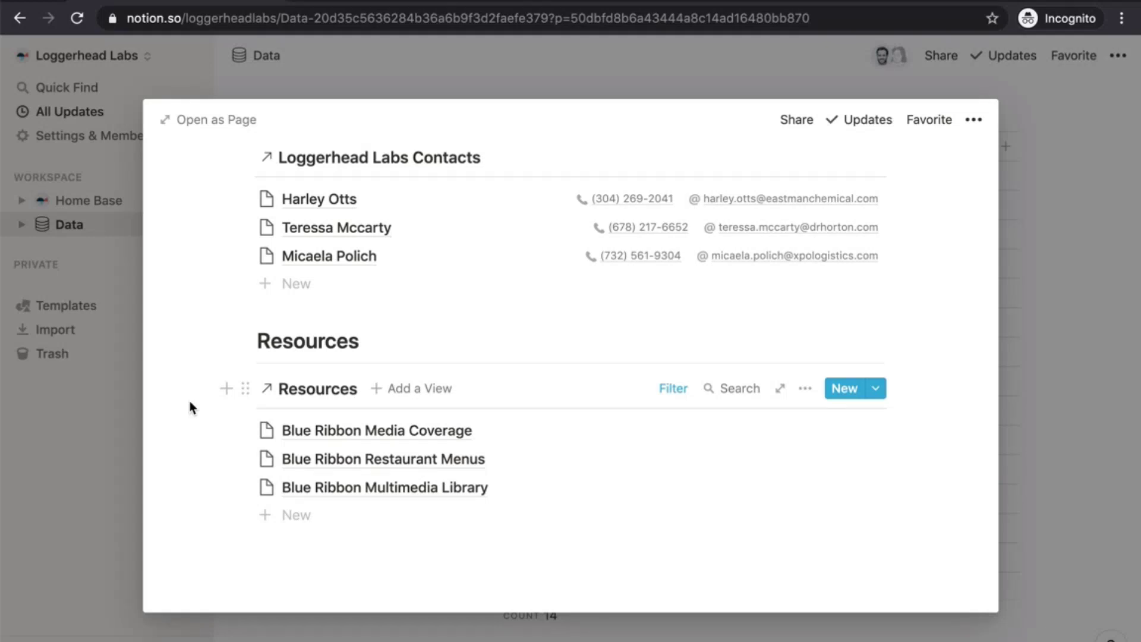
{"action": "scroll", "coordinate": [191, 401], "scroll_direction": "up", "scroll_amount": 2}
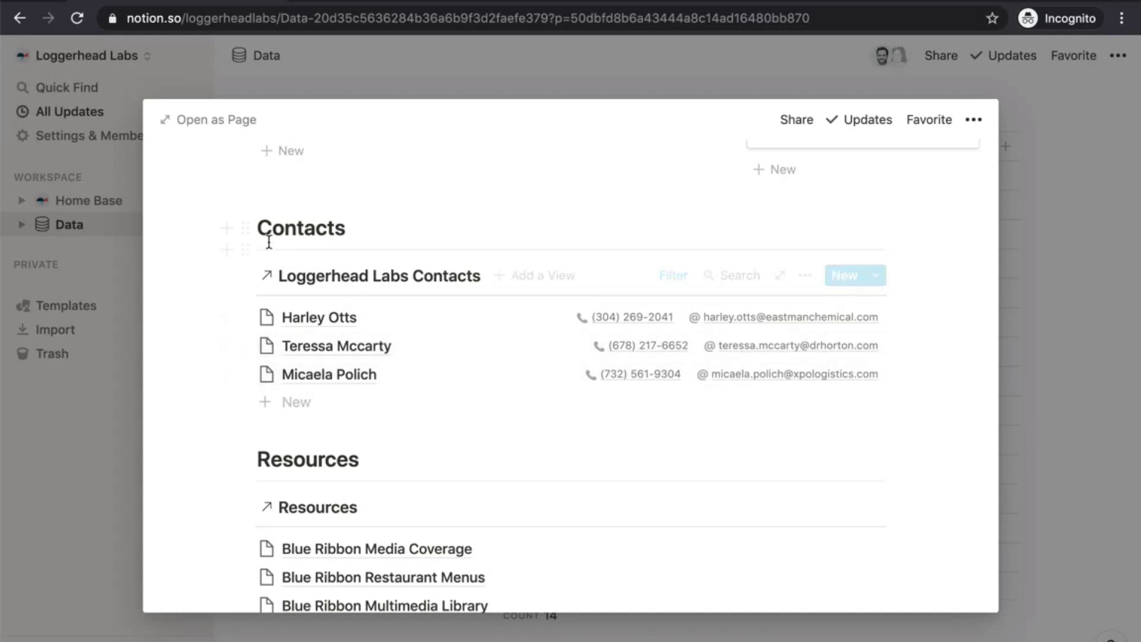
{"action": "scroll", "coordinate": [190, 321], "scroll_direction": "down", "scroll_amount": 1}
{"action": "scroll", "coordinate": [190, 321], "scroll_direction": "up", "scroll_amount": 1}
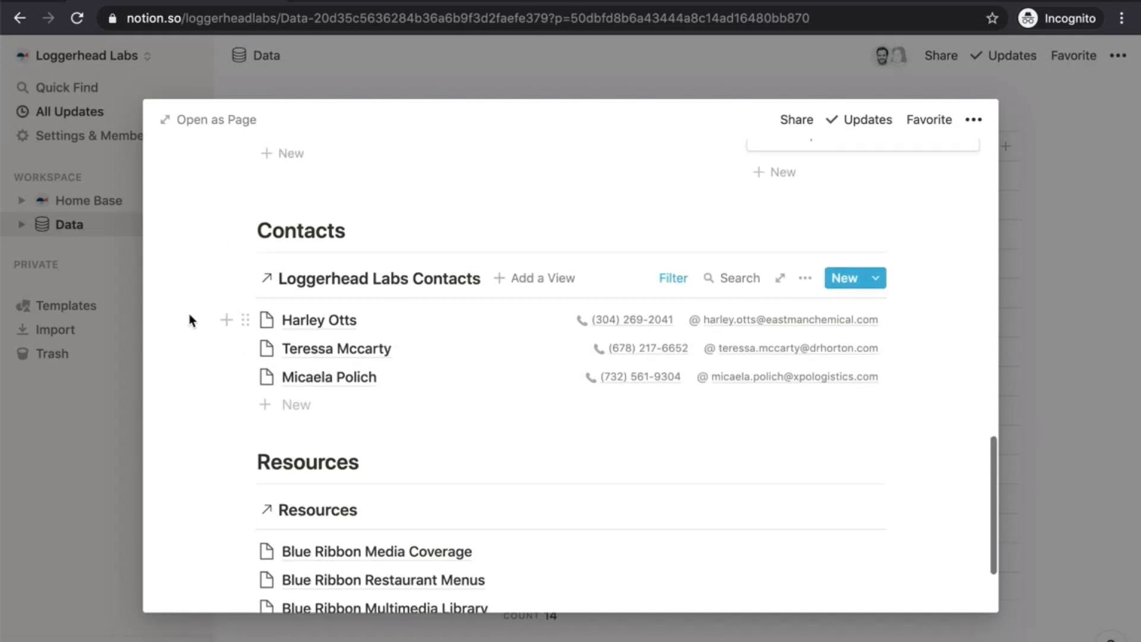
Close the preview and open the Areas database's Loggerhead Labs Area template for editing
{"action": "left_click", "coordinate": [369, 83]}
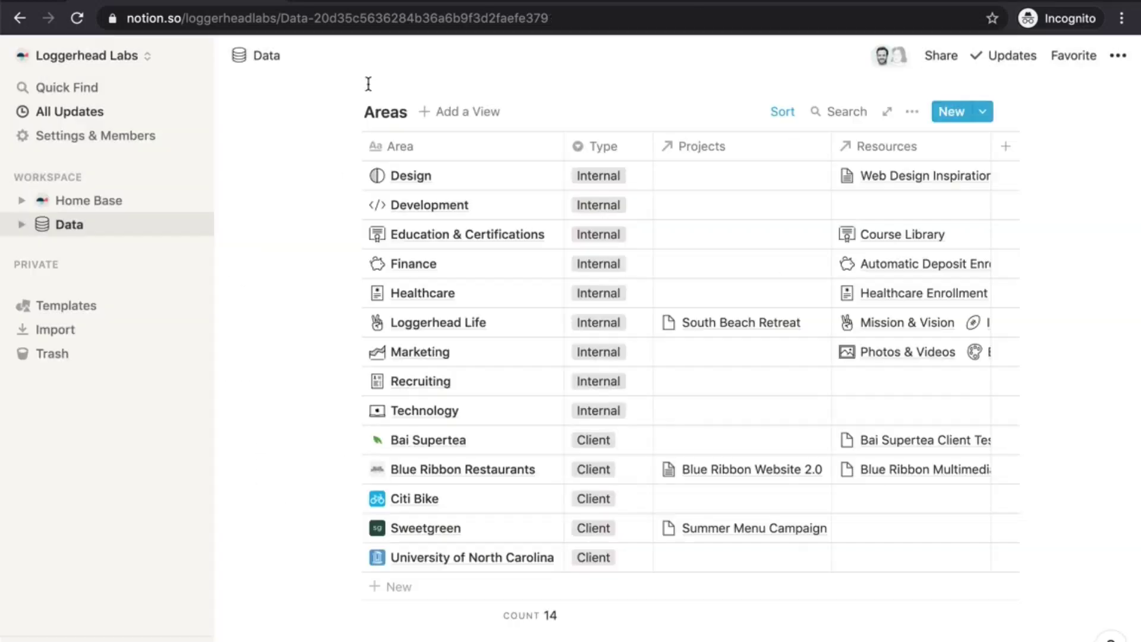
{"action": "left_click", "coordinate": [919, 115]}
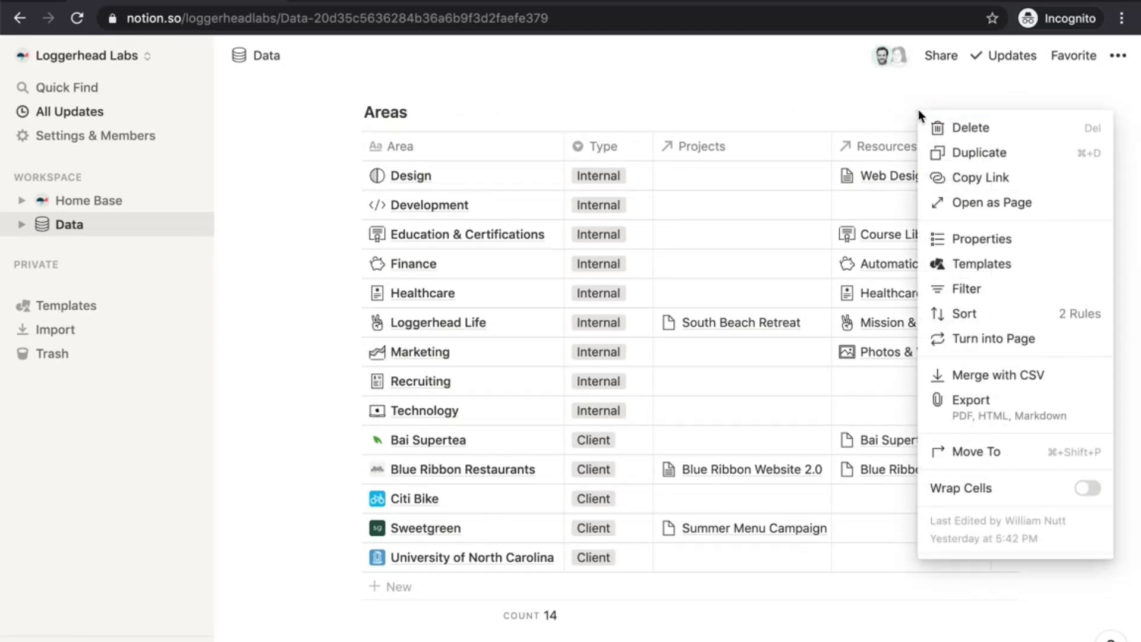
{"action": "left_click", "coordinate": [970, 265]}
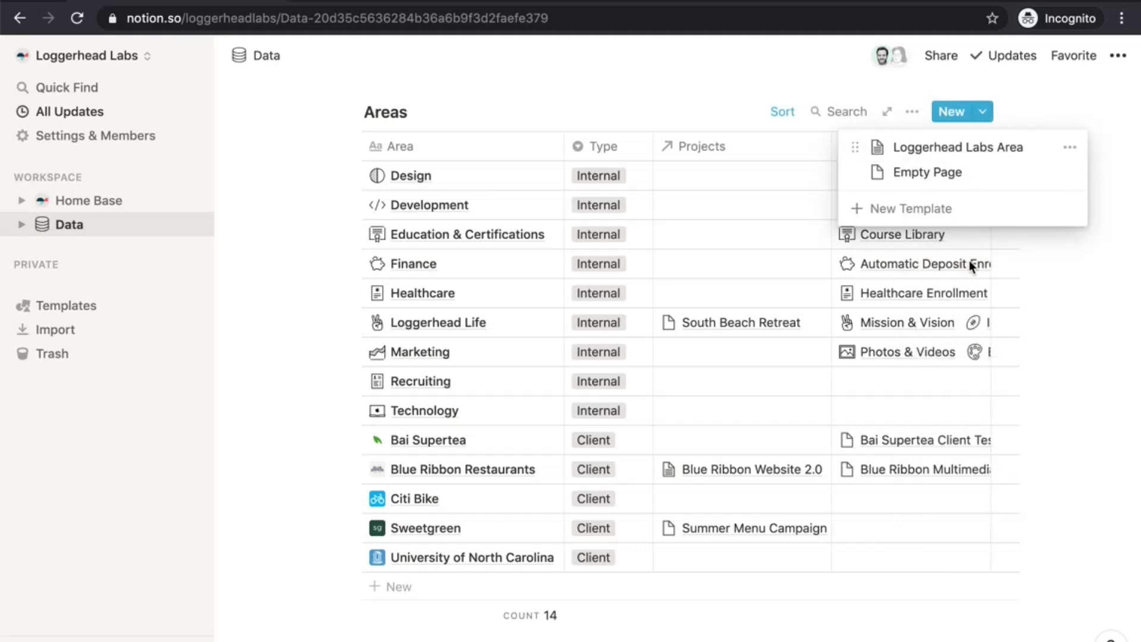
{"action": "left_click", "coordinate": [1070, 147]}
{"action": "left_click", "coordinate": [951, 123]}
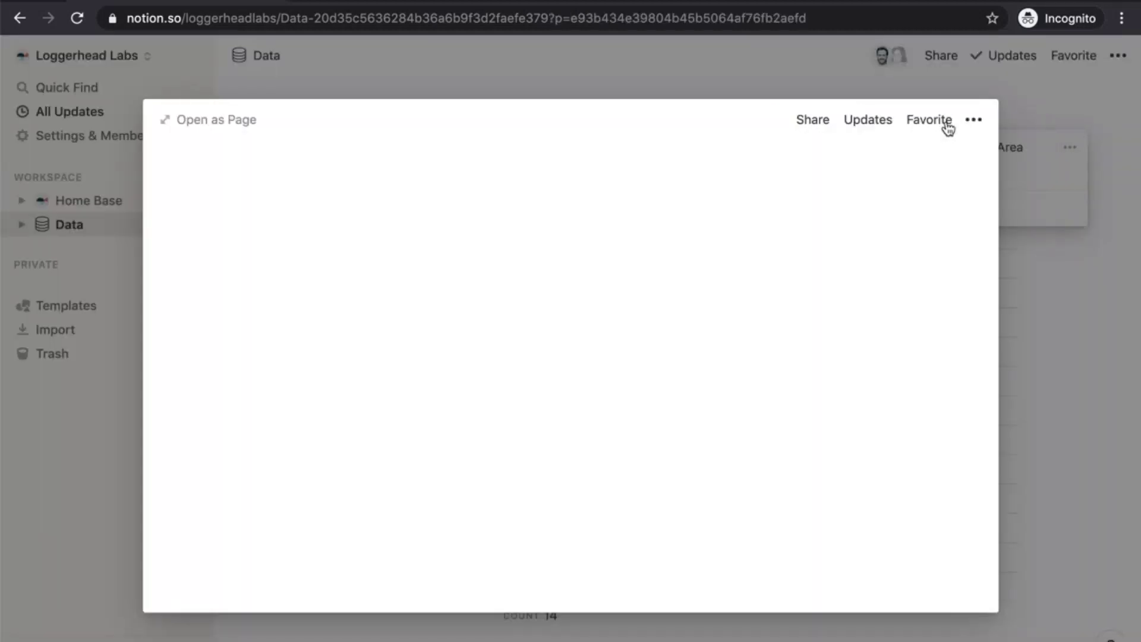
Scroll through the Loggerhead Labs Area template, then close it and the templates list
{"action": "scroll", "coordinate": [536, 315], "scroll_direction": "down", "scroll_amount": 9}
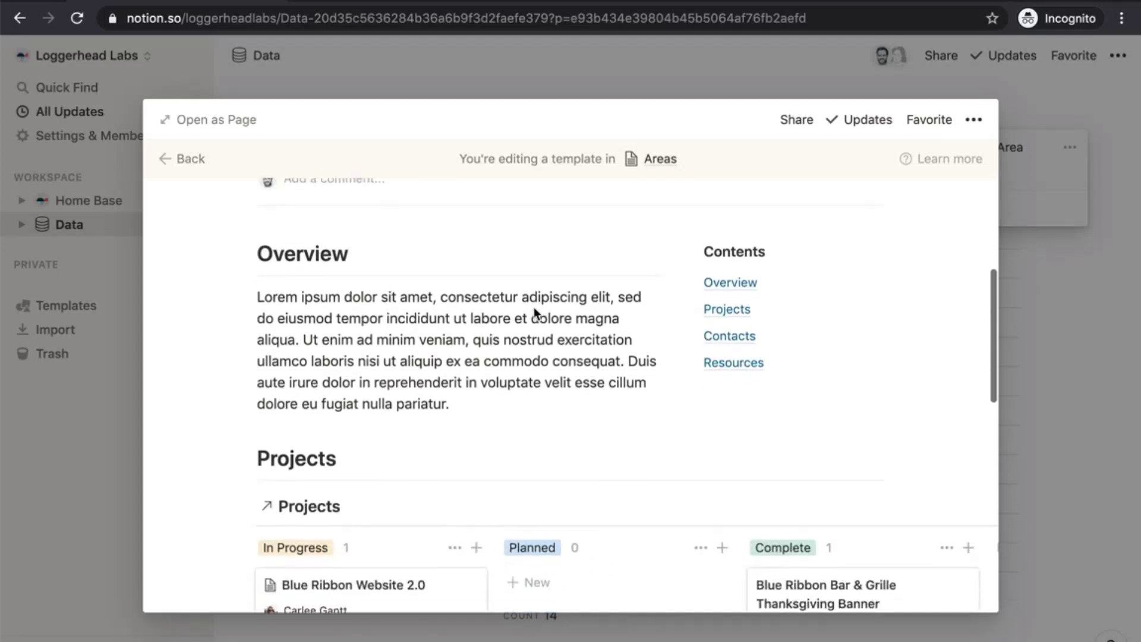
{"action": "scroll", "coordinate": [533, 308], "scroll_direction": "down", "scroll_amount": 5}
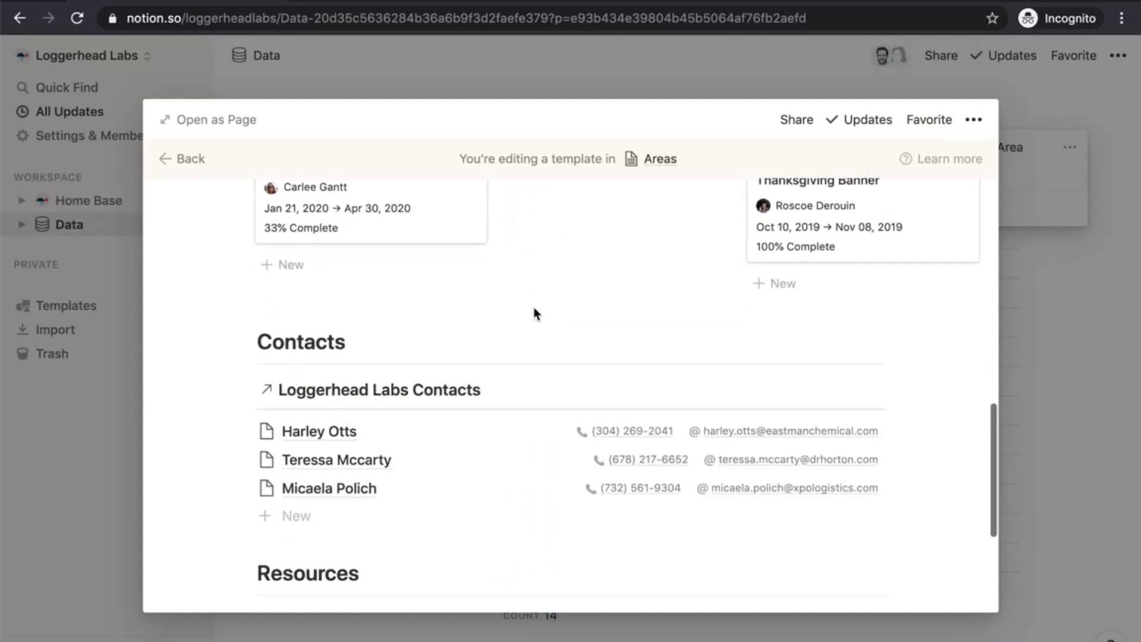
{"action": "left_click", "coordinate": [450, 83]}
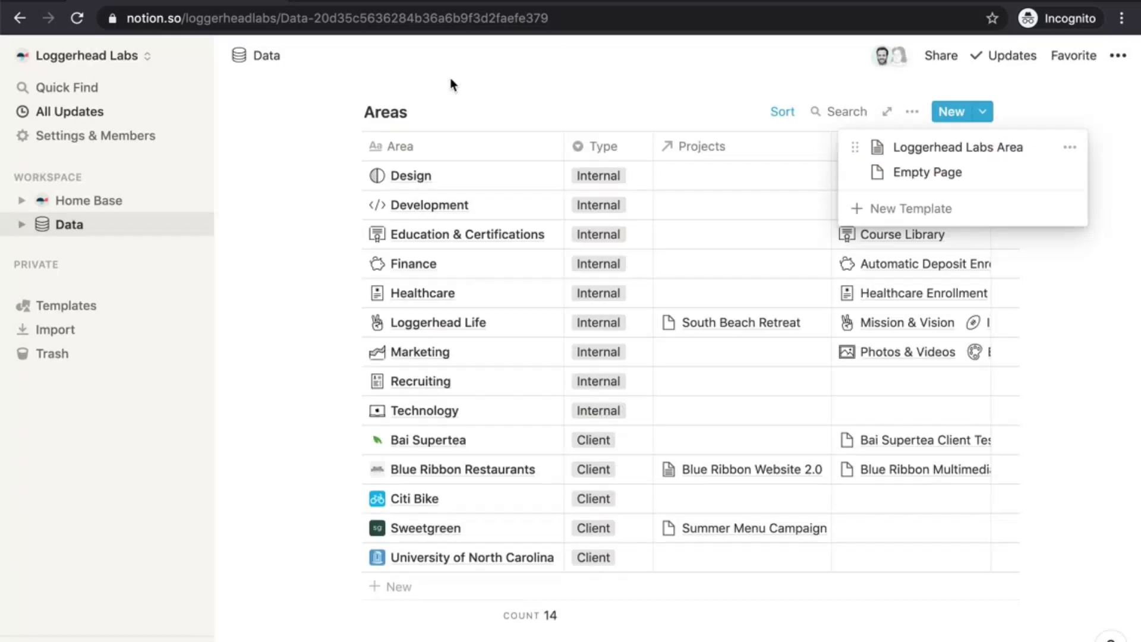
{"action": "left_click", "coordinate": [269, 311]}
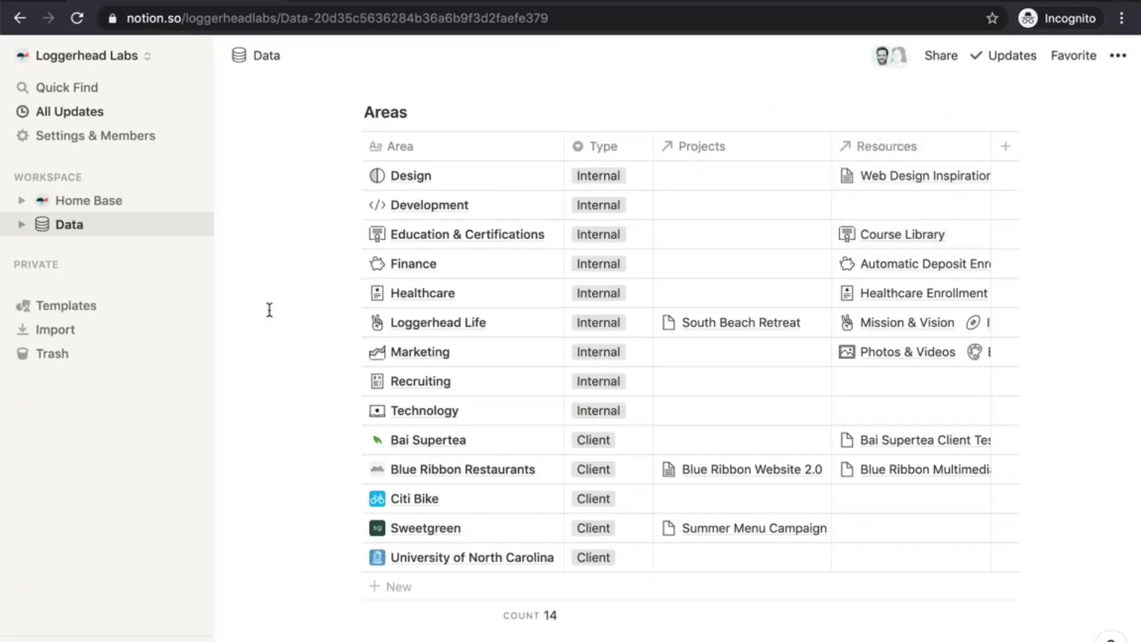
{"action": "scroll", "coordinate": [270, 310], "scroll_direction": "down", "scroll_amount": 6}
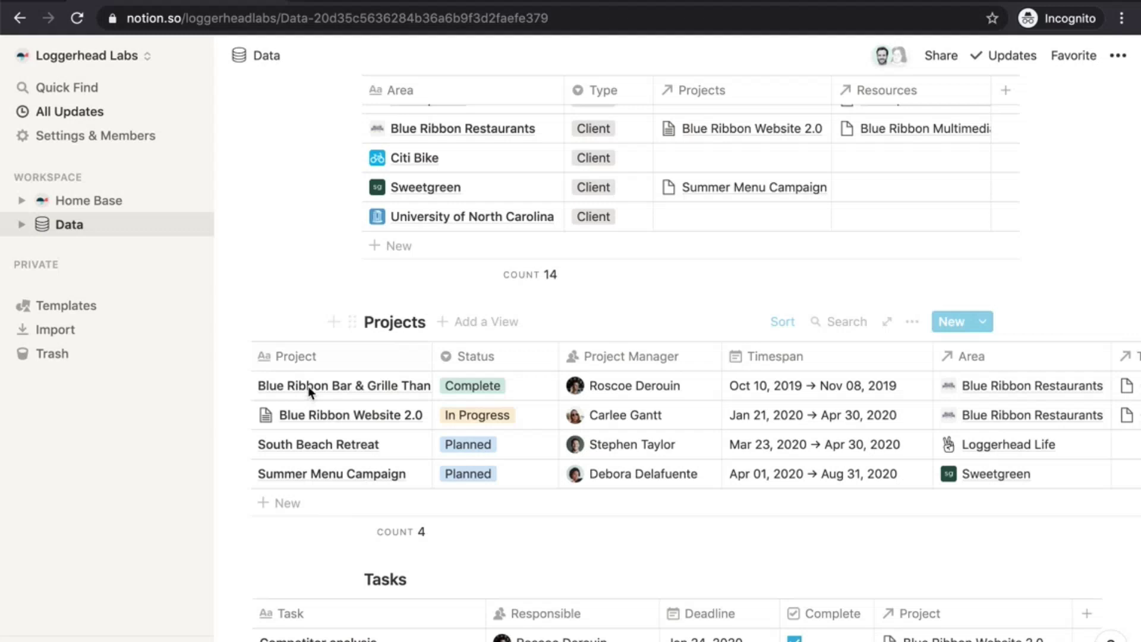
{"action": "left_click", "coordinate": [405, 419]}
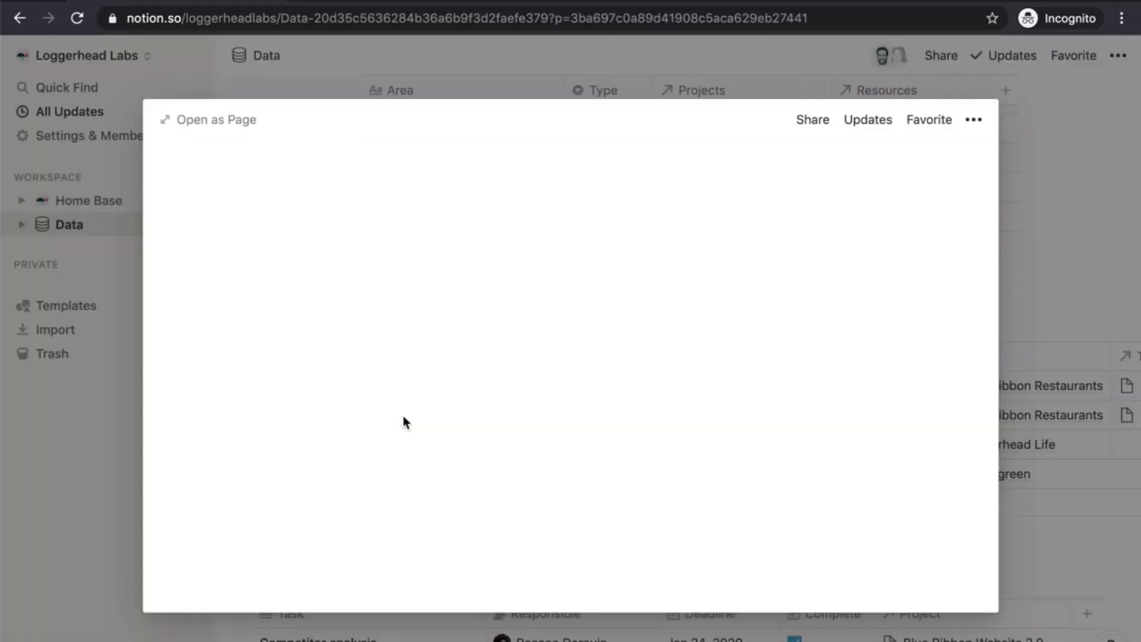
{"action": "scroll", "coordinate": [309, 441], "scroll_direction": "down", "scroll_amount": 8}
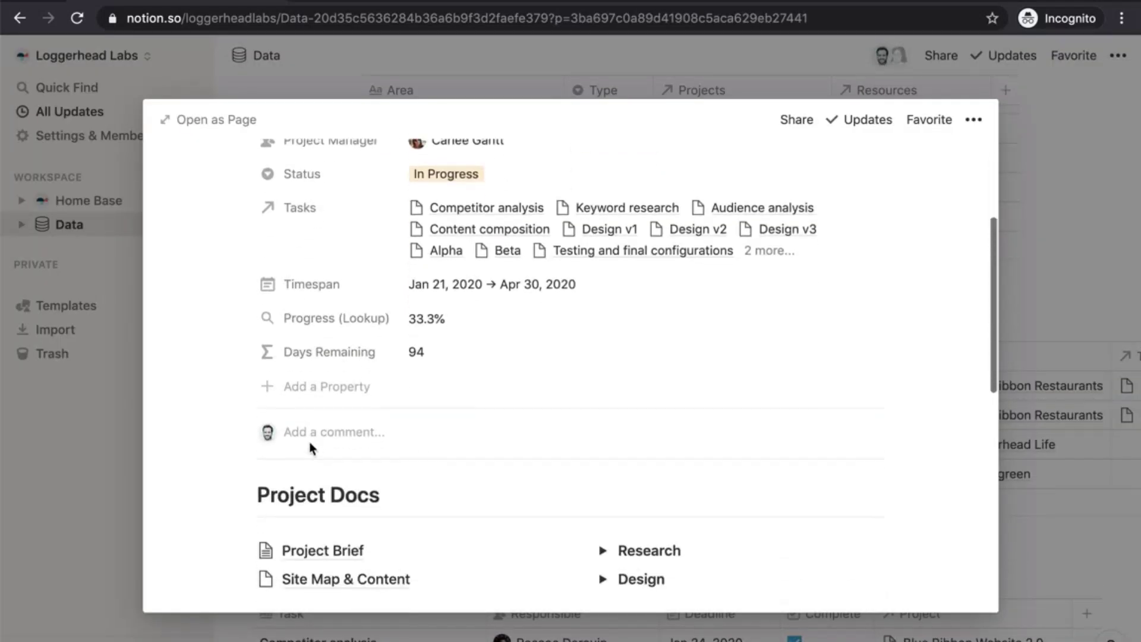
{"action": "scroll", "coordinate": [309, 441], "scroll_direction": "down", "scroll_amount": 1}
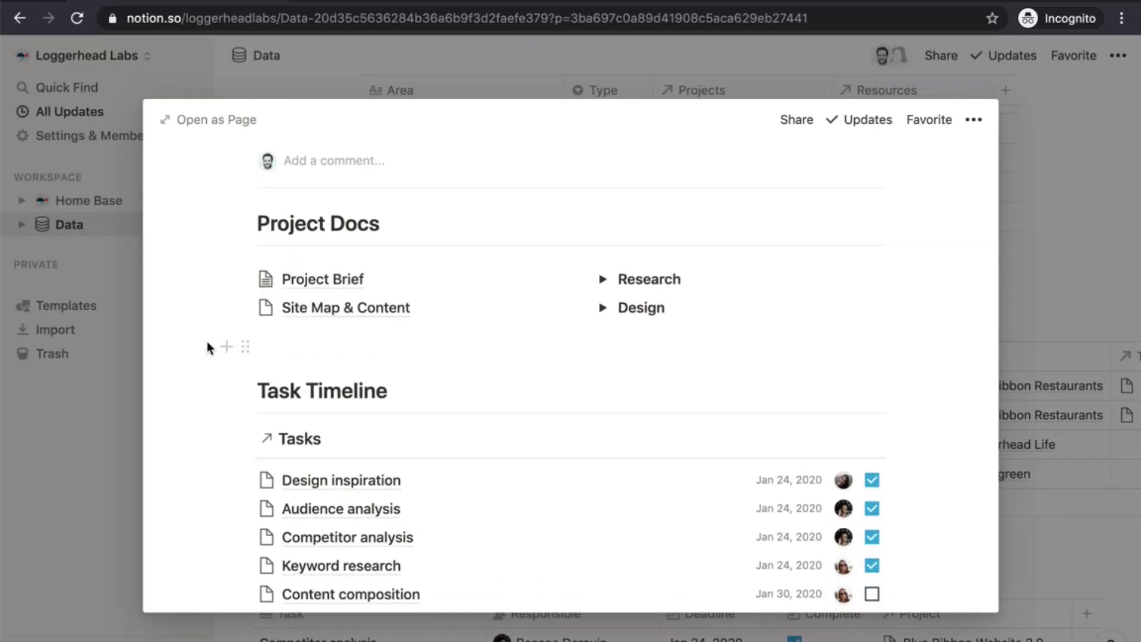
{"action": "scroll", "coordinate": [206, 344], "scroll_direction": "down", "scroll_amount": 1}
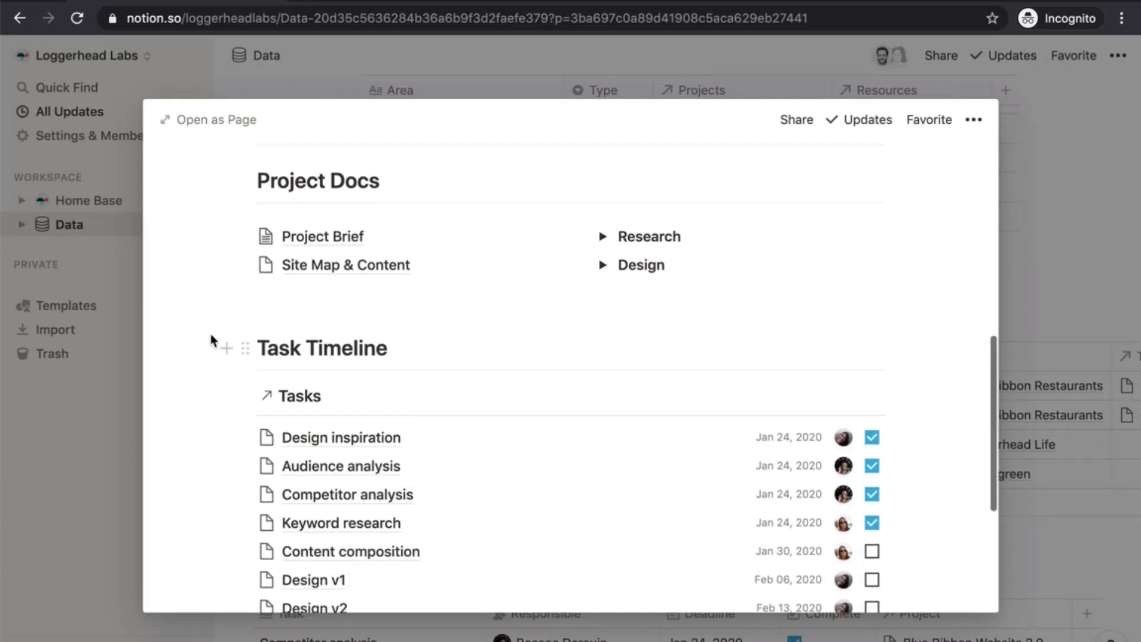
{"action": "scroll", "coordinate": [210, 333], "scroll_direction": "up", "scroll_amount": 1}
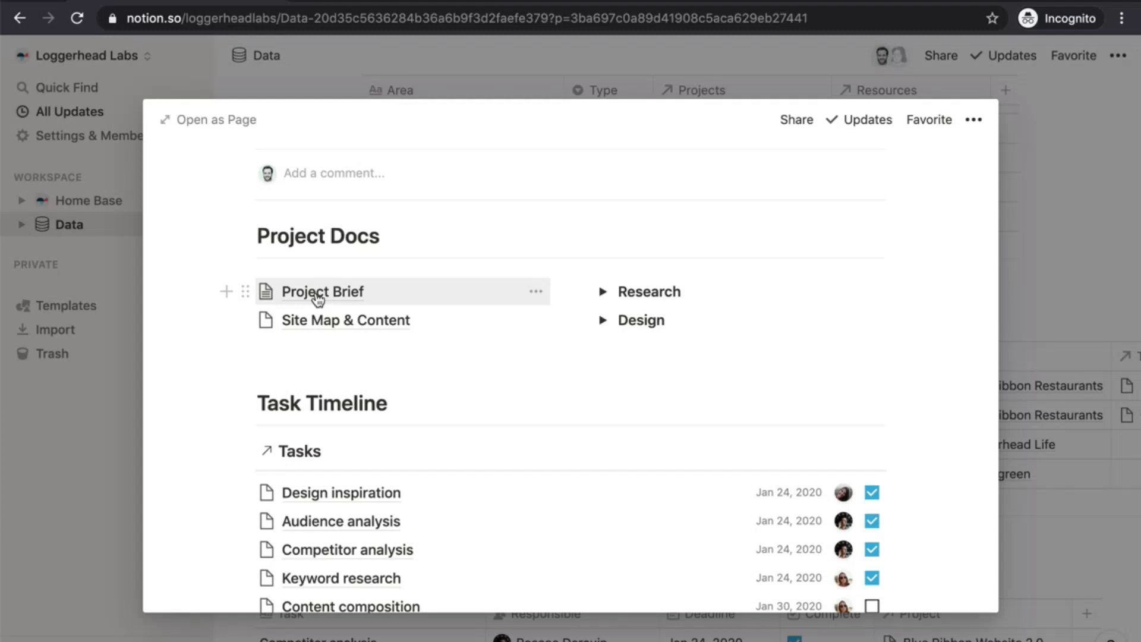
{"action": "scroll", "coordinate": [181, 422], "scroll_direction": "down", "scroll_amount": 3}
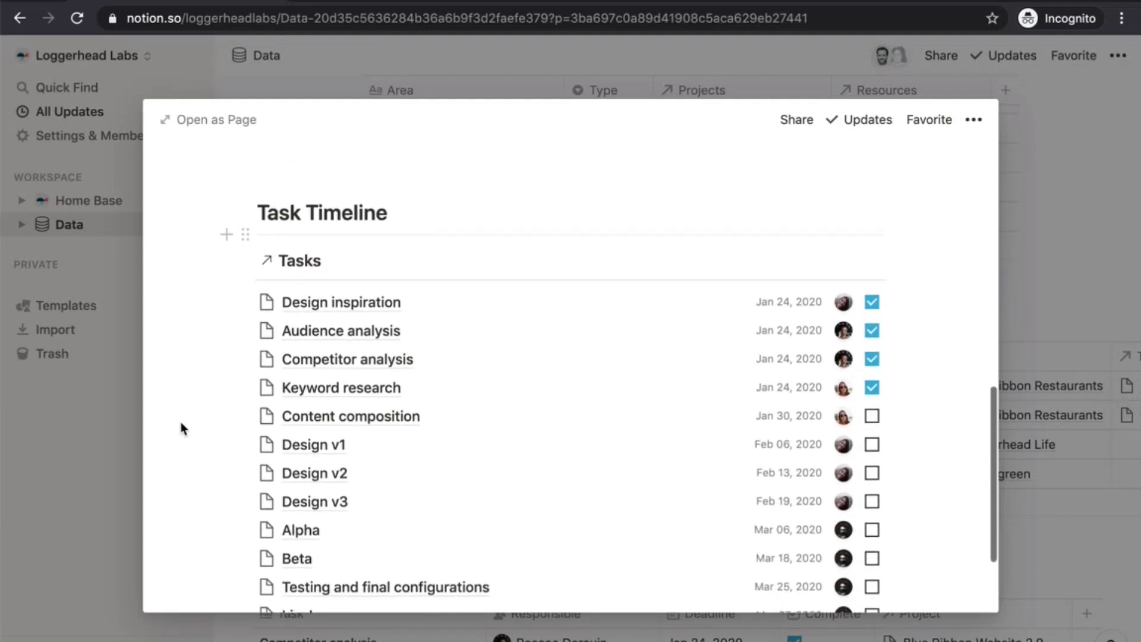
{"action": "scroll", "coordinate": [180, 422], "scroll_direction": "down", "scroll_amount": 1}
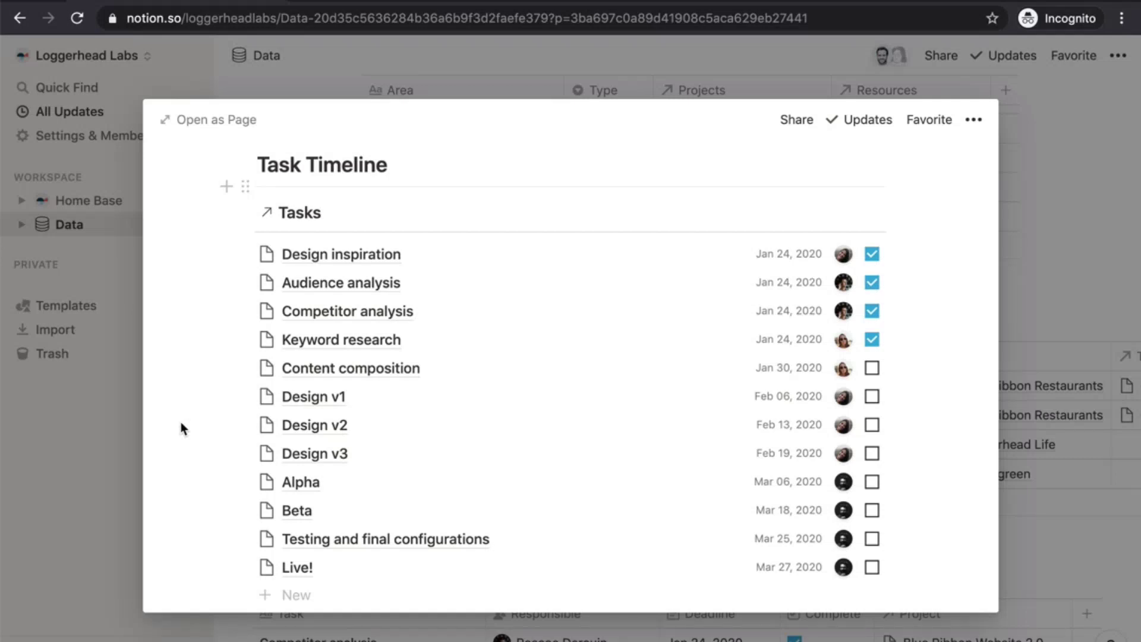
{"action": "scroll", "coordinate": [181, 422], "scroll_direction": "down", "scroll_amount": 2}
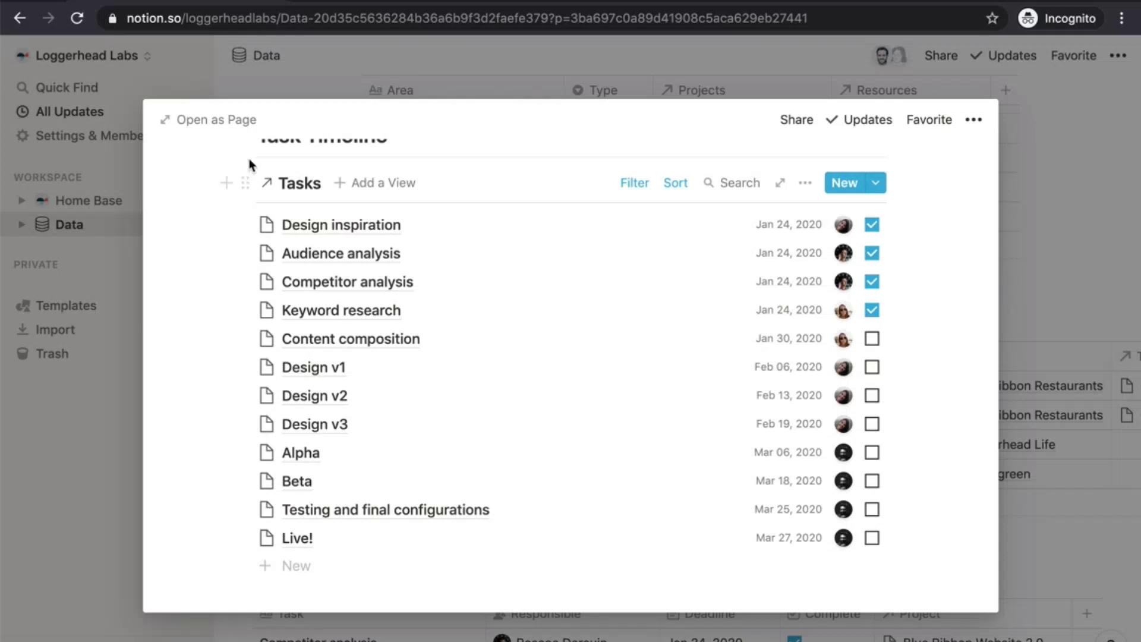
Close the Blue Ribbon Website 2.0 preview and bring up the Projects database's Loggerhead Labs Project template options
{"action": "left_click", "coordinate": [272, 80]}
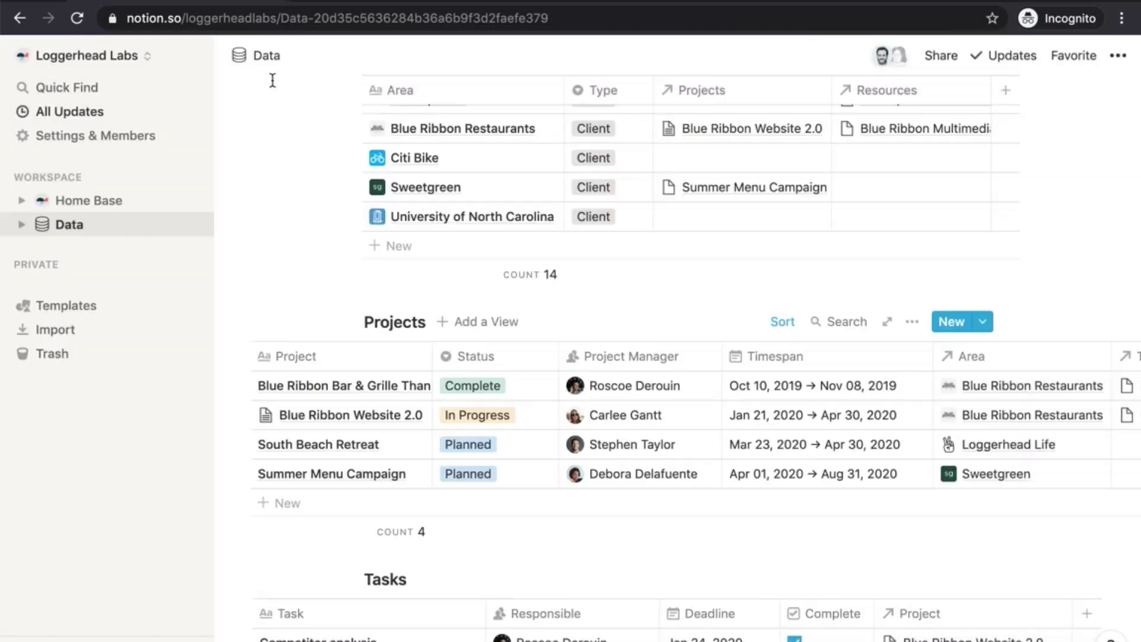
{"action": "left_click", "coordinate": [910, 323]}
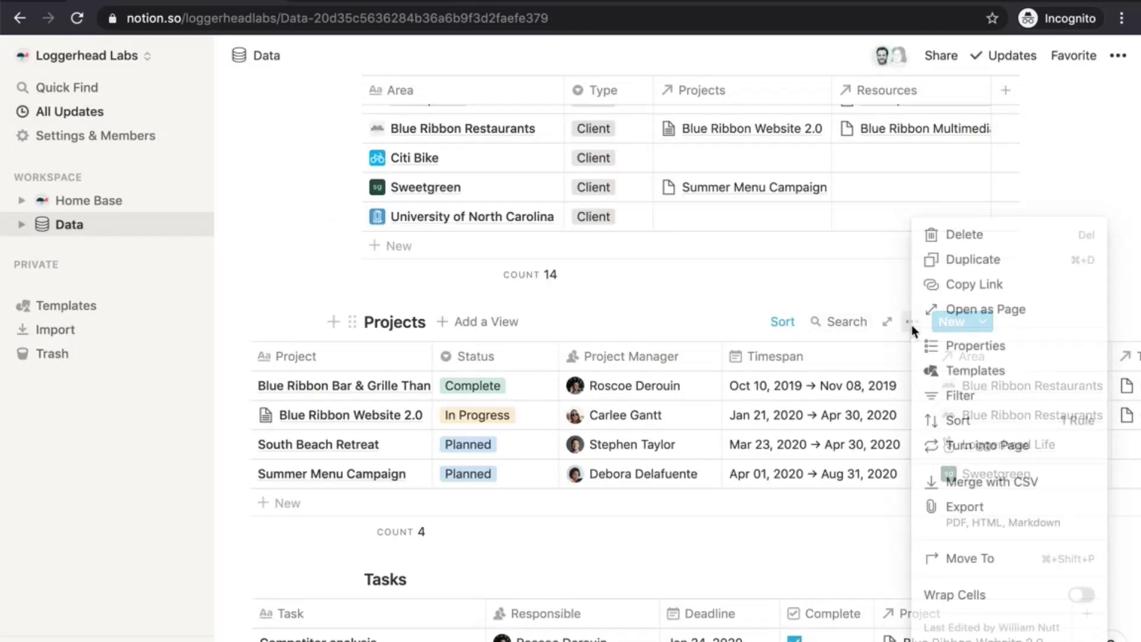
{"action": "left_click", "coordinate": [975, 371]}
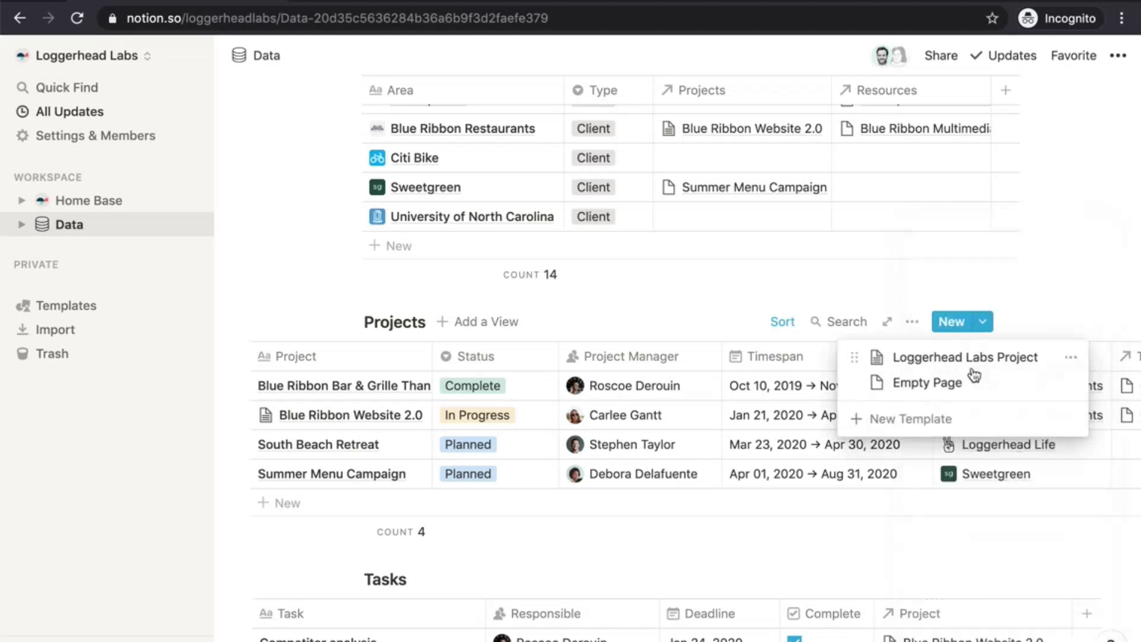
{"action": "left_click", "coordinate": [1070, 358]}
Edit the Loggerhead Labs Project template, scroll through its contents, then close the editor
{"action": "left_click", "coordinate": [987, 336]}
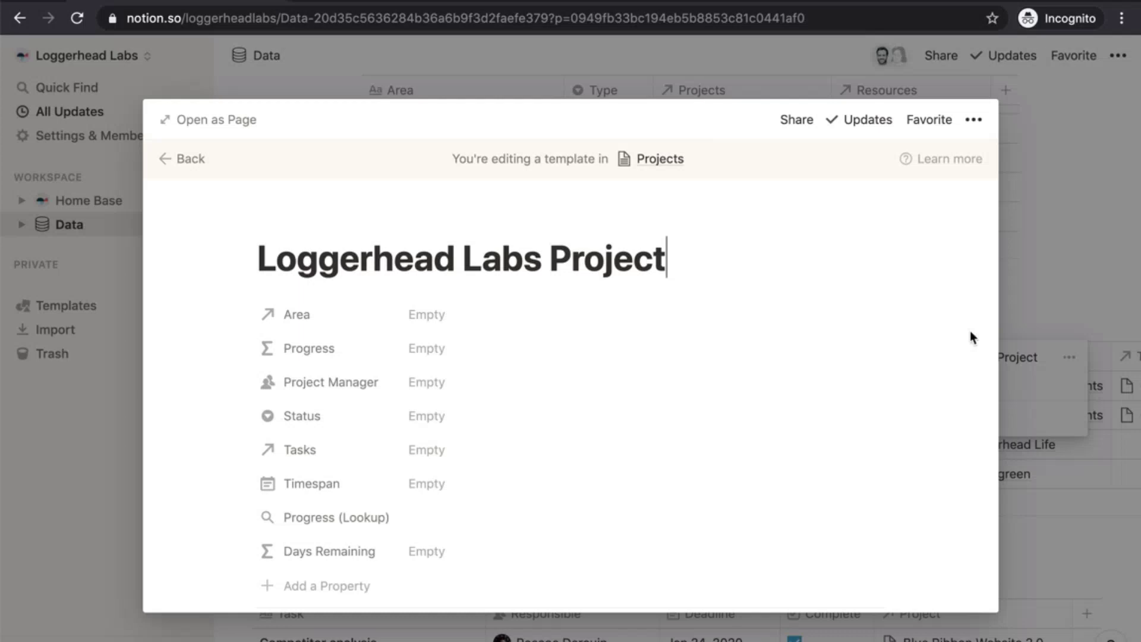
{"action": "scroll", "coordinate": [467, 362], "scroll_direction": "down", "scroll_amount": 5}
{"action": "scroll", "coordinate": [468, 363], "scroll_direction": "down", "scroll_amount": 3}
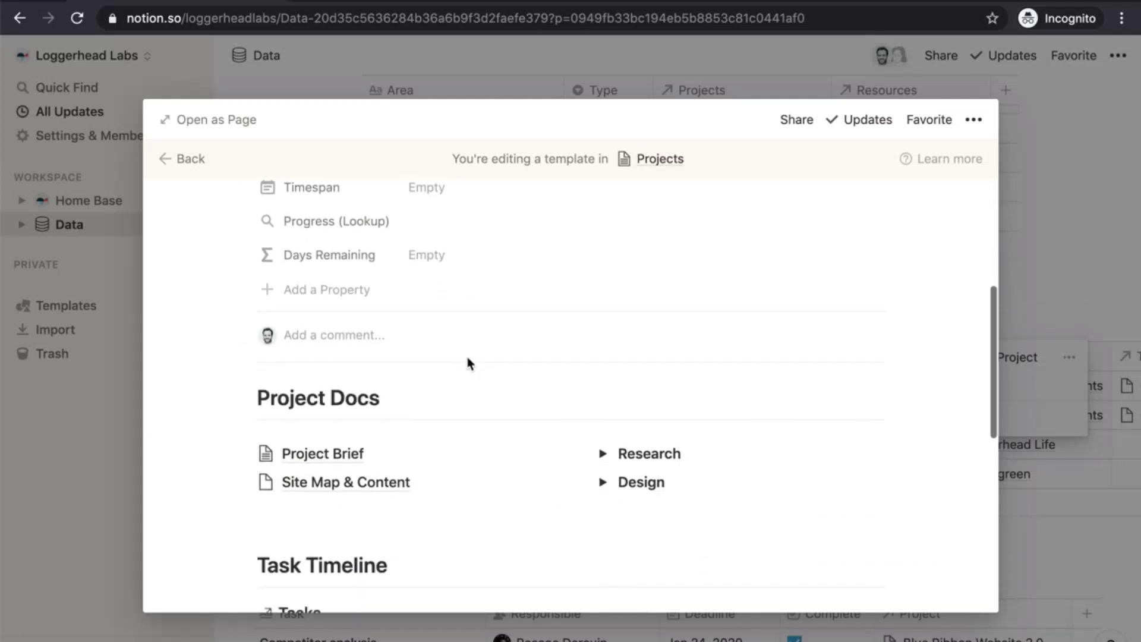
{"action": "scroll", "coordinate": [468, 363], "scroll_direction": "down", "scroll_amount": 4}
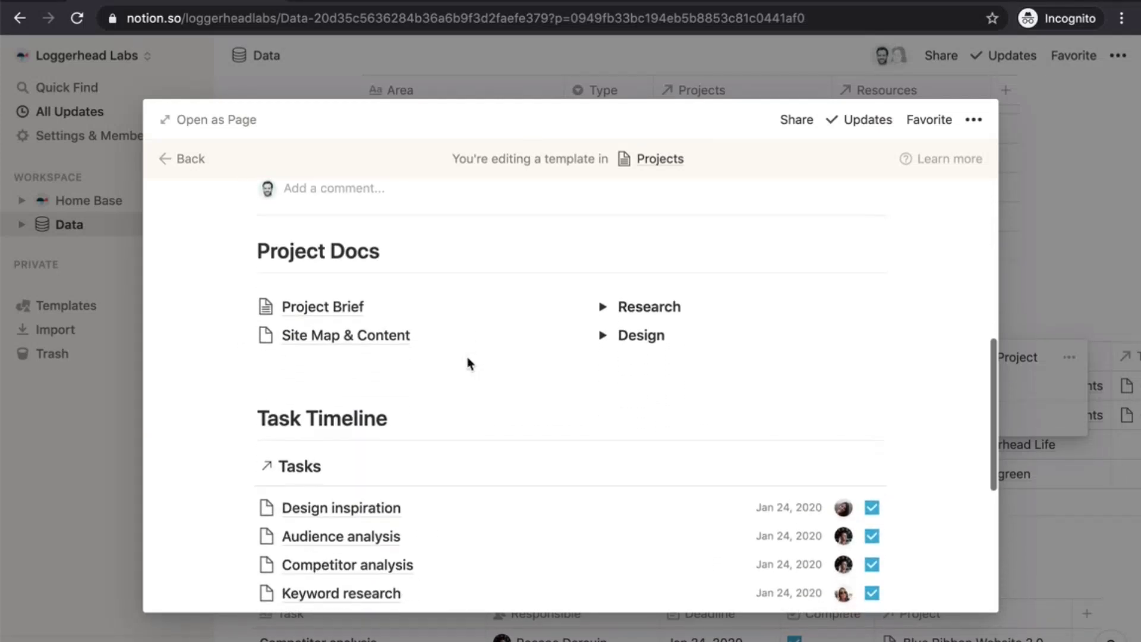
{"action": "left_click", "coordinate": [319, 88]}
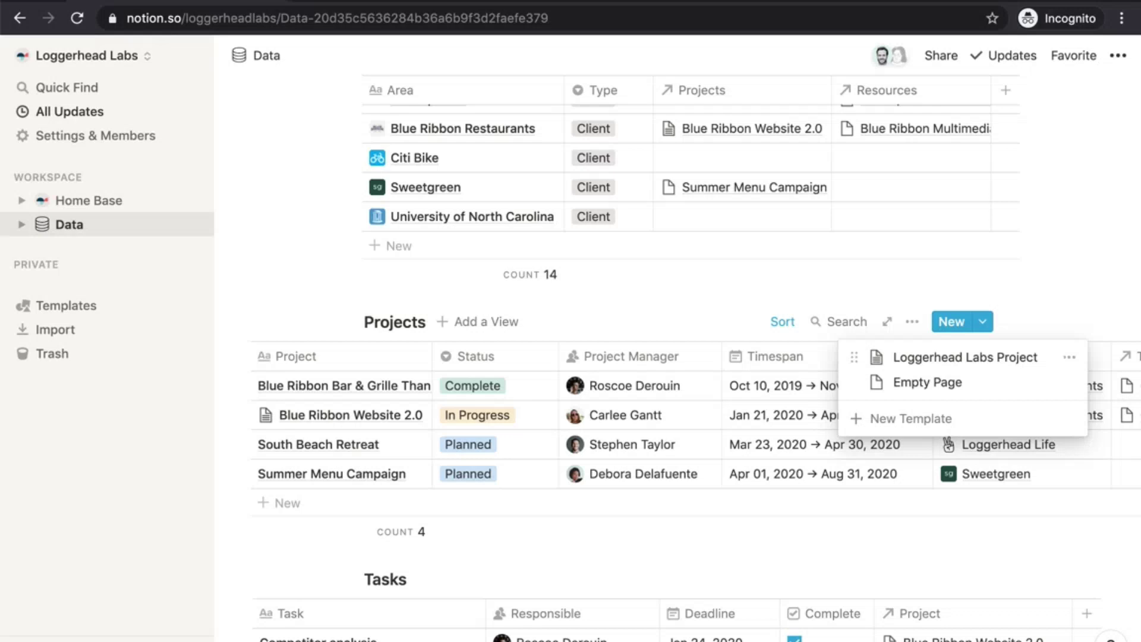
Dismiss the project templates list, then expand and collapse the databases nested under Data
{"action": "left_click", "coordinate": [23, 225]}
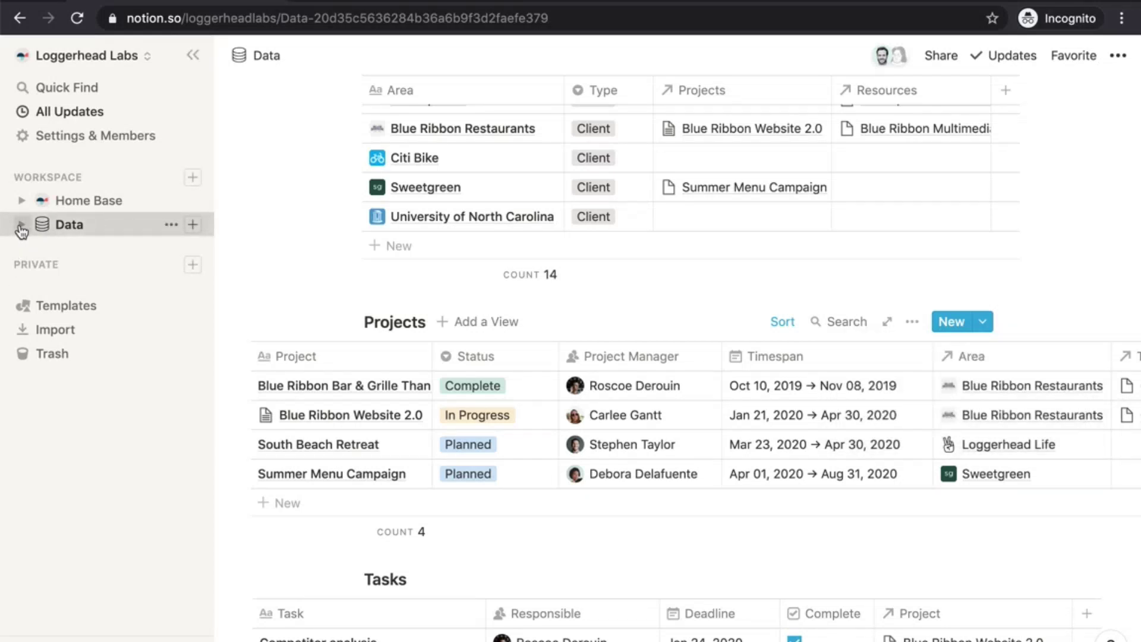
{"action": "left_click", "coordinate": [22, 228]}
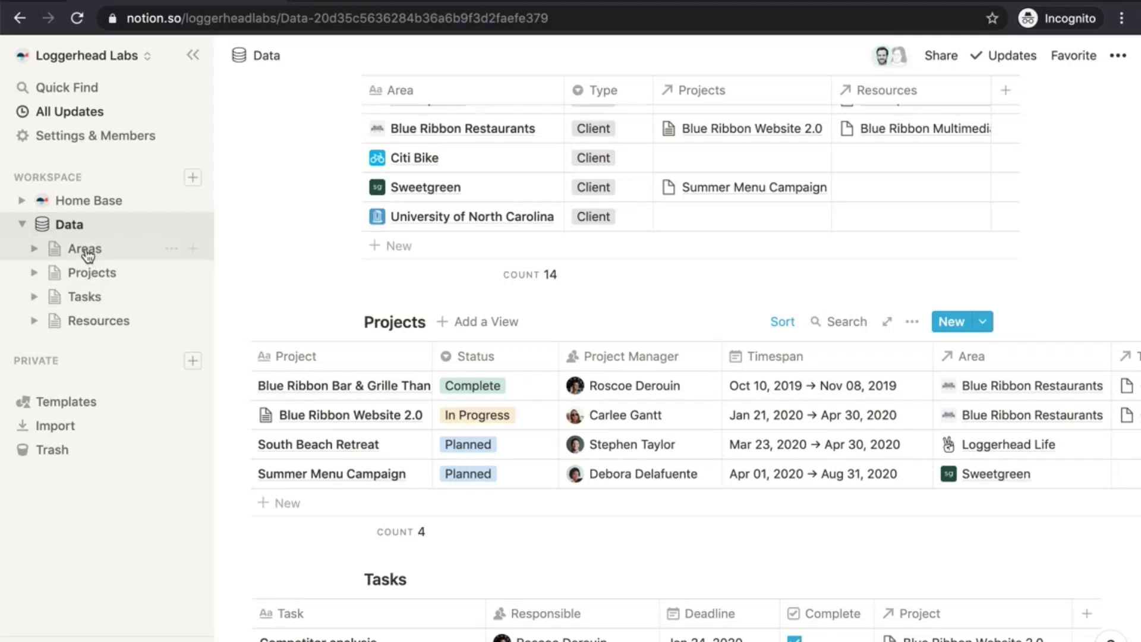
{"action": "left_click", "coordinate": [22, 225]}
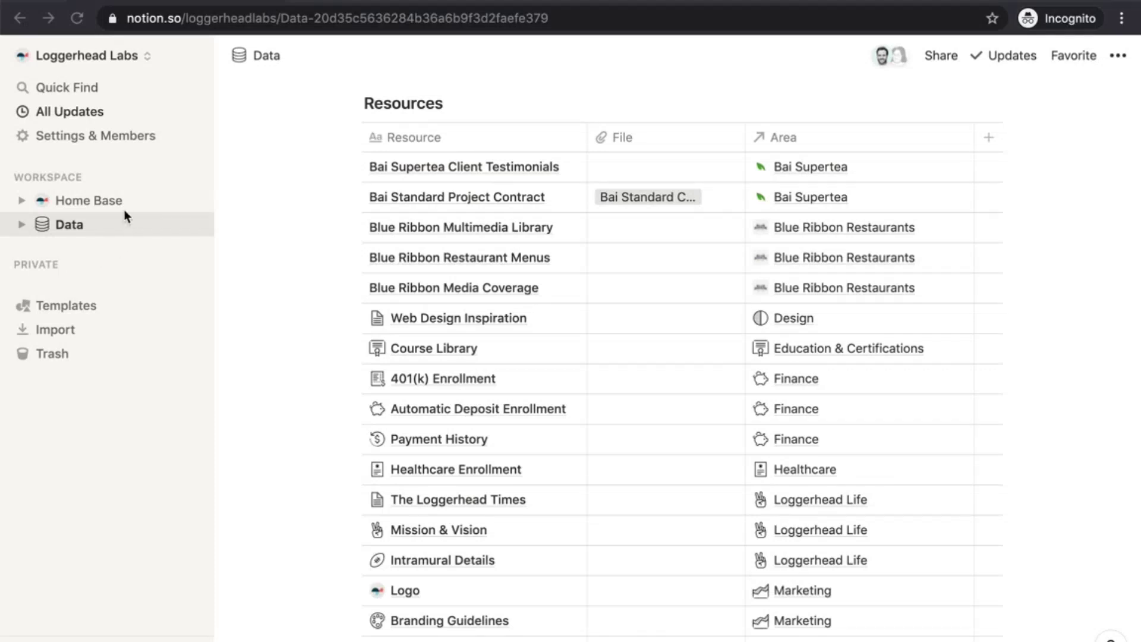
On Home Base, expand the Marketing & Design, Finance, Human Resources and Loggerhead Life resource groups
{"action": "left_click", "coordinate": [104, 202]}
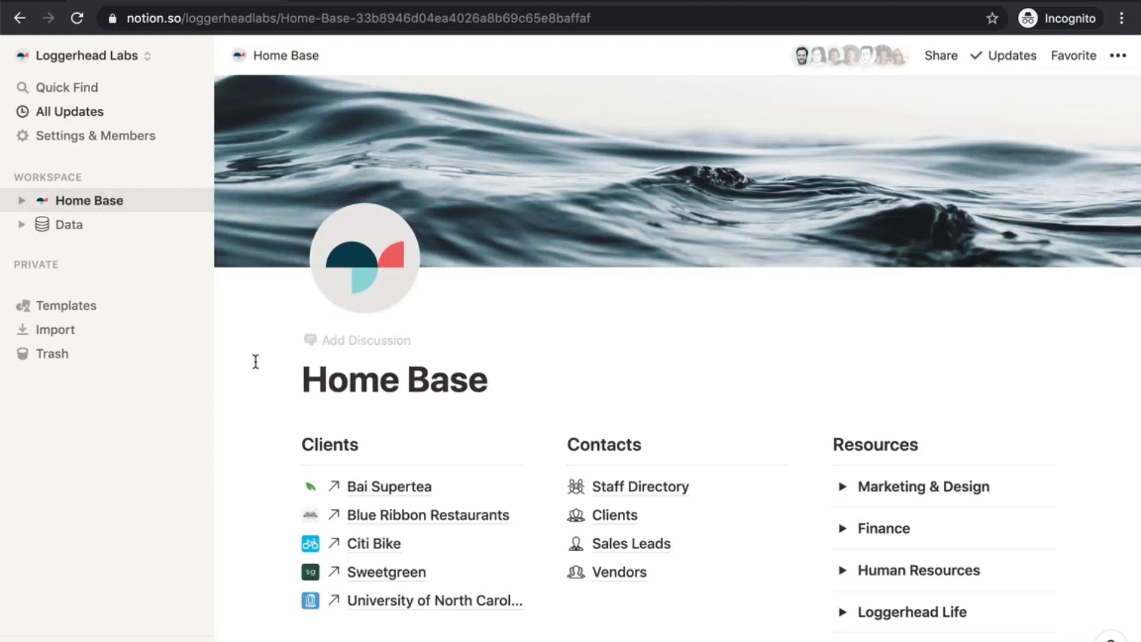
{"action": "scroll", "coordinate": [255, 369], "scroll_direction": "down", "scroll_amount": 3}
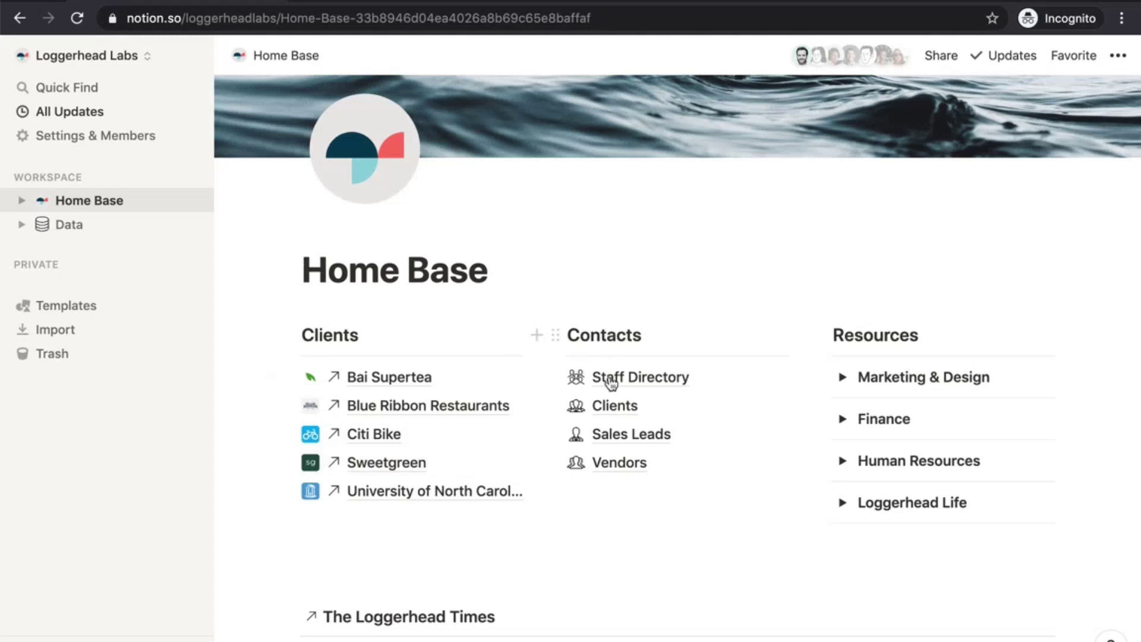
{"action": "left_click", "coordinate": [843, 377]}
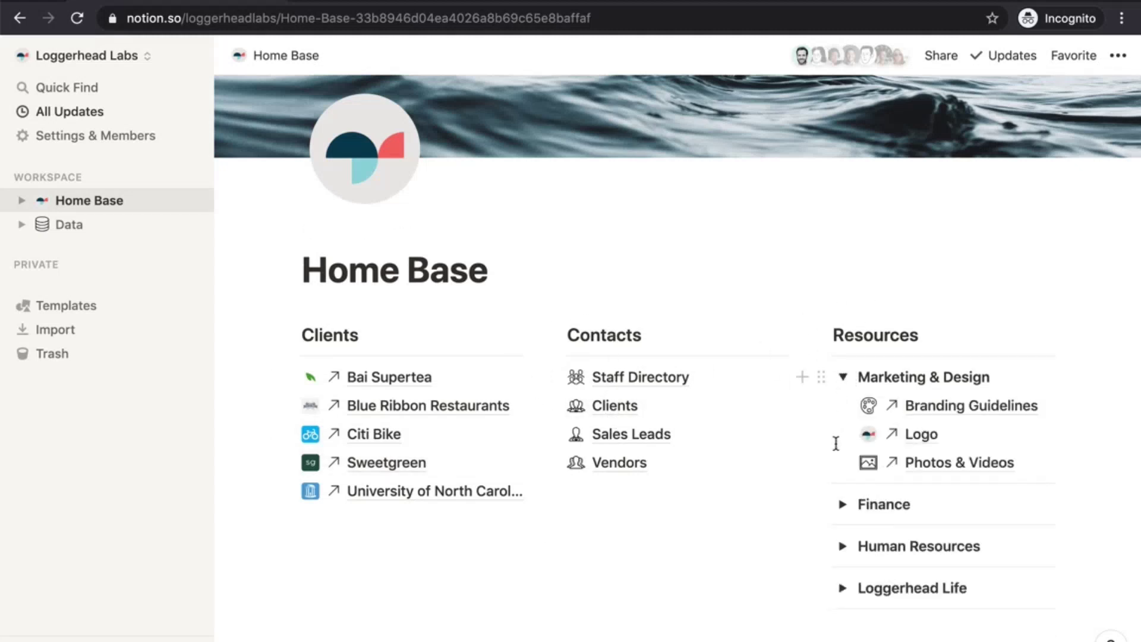
{"action": "left_click", "coordinate": [843, 504]}
{"action": "scroll", "coordinate": [843, 509], "scroll_direction": "down", "scroll_amount": 2}
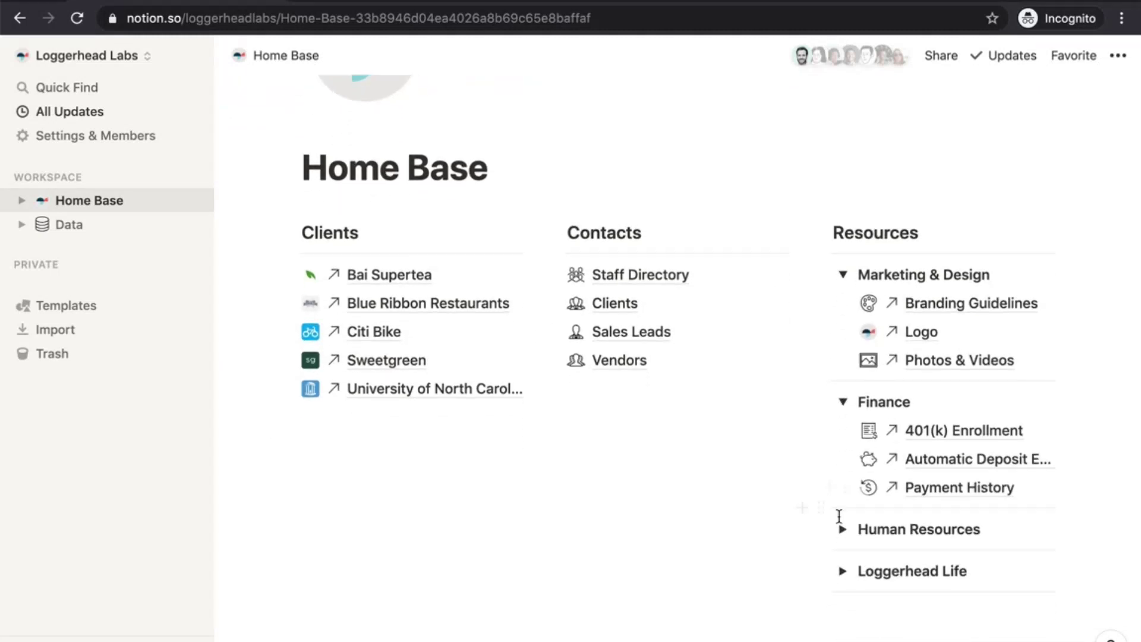
{"action": "left_click", "coordinate": [842, 529]}
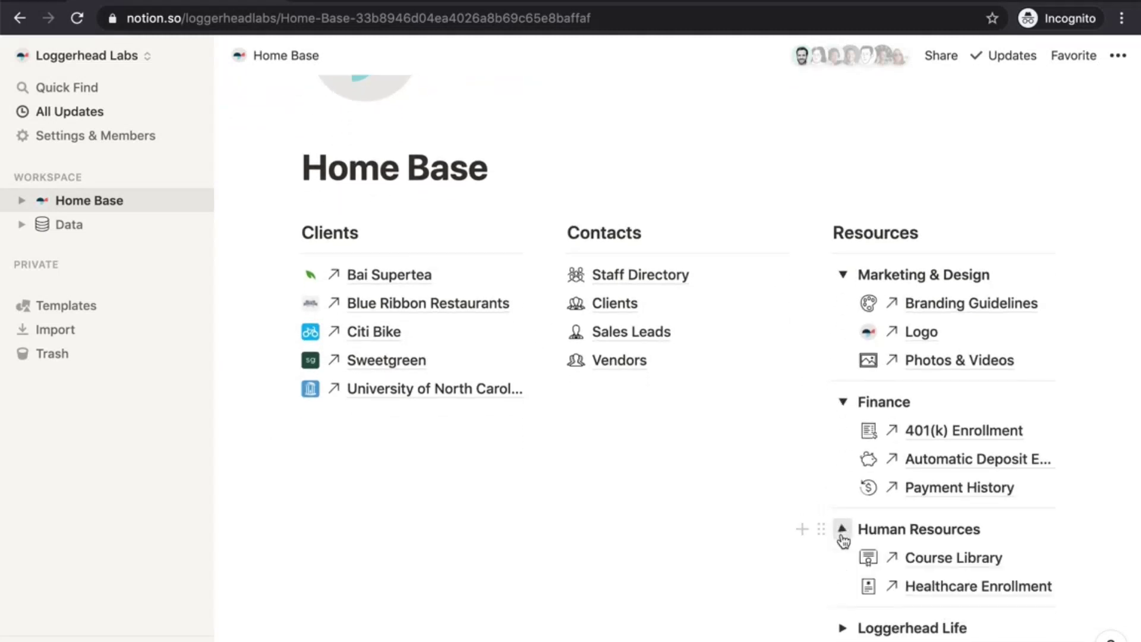
{"action": "left_click", "coordinate": [843, 628]}
{"action": "scroll", "coordinate": [591, 536], "scroll_direction": "down", "scroll_amount": 2}
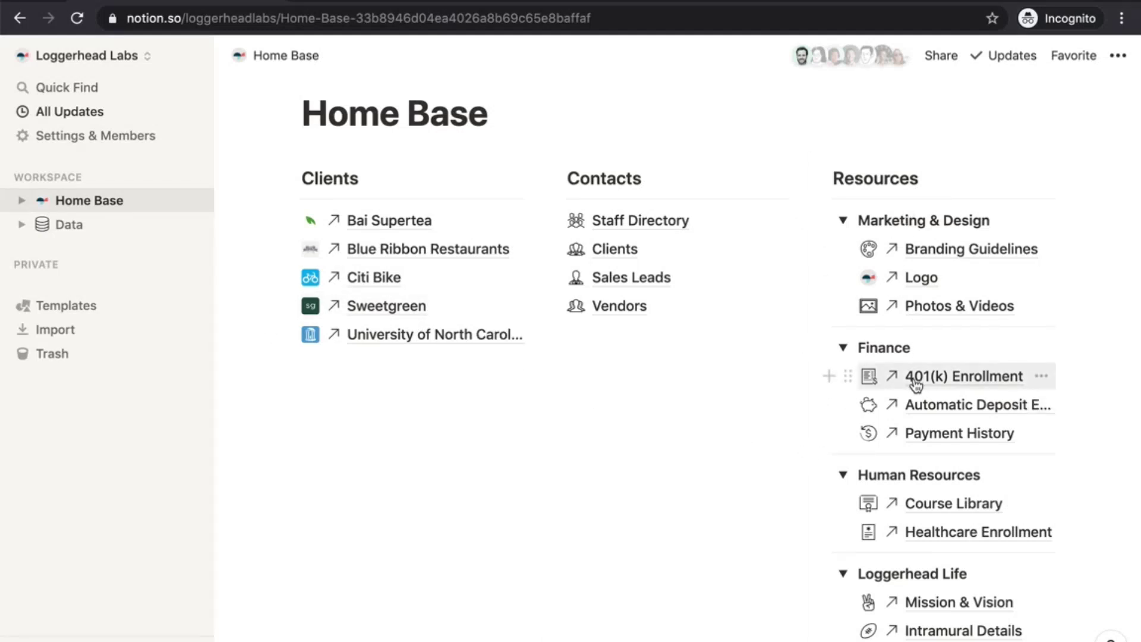
{"action": "left_click", "coordinate": [409, 250]}
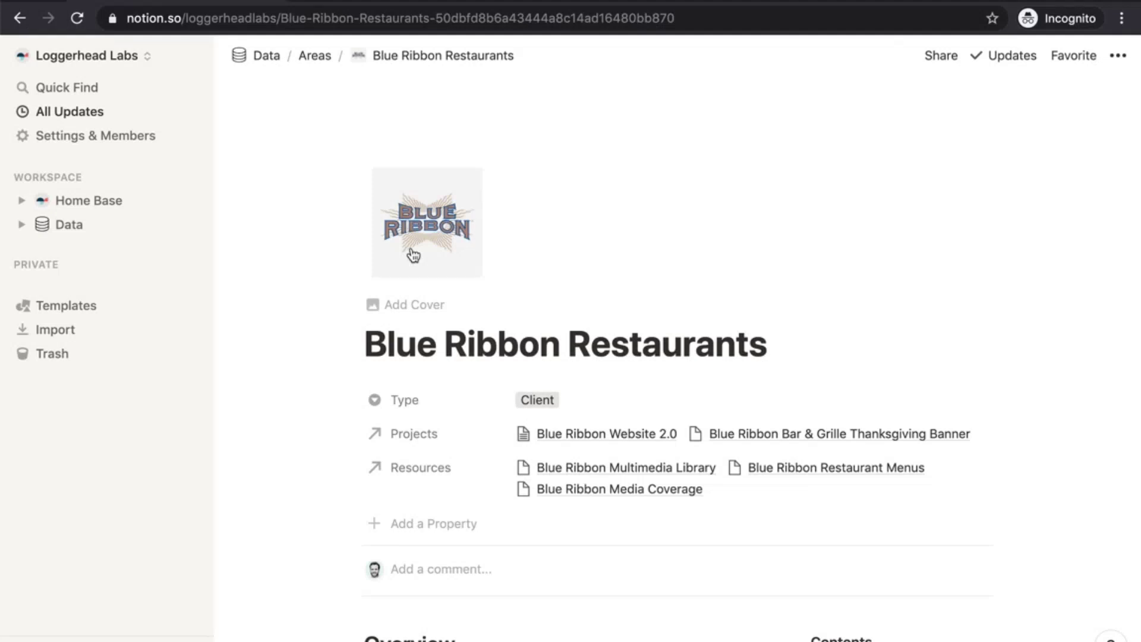
{"action": "scroll", "coordinate": [292, 304], "scroll_direction": "down", "scroll_amount": 1}
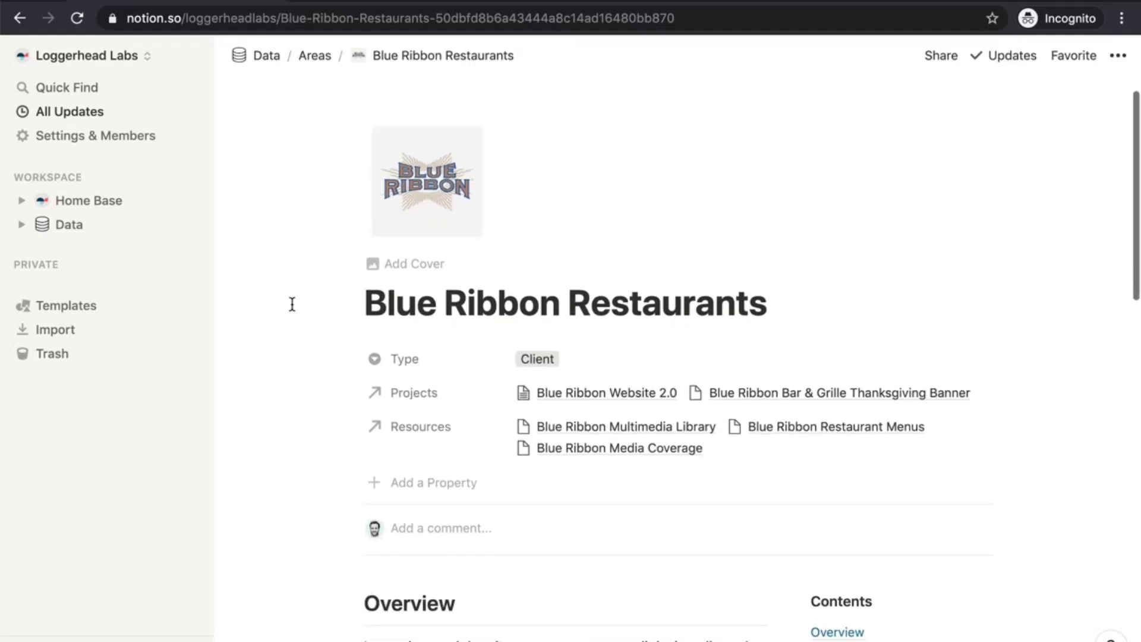
{"action": "scroll", "coordinate": [344, 425], "scroll_direction": "down", "scroll_amount": 5}
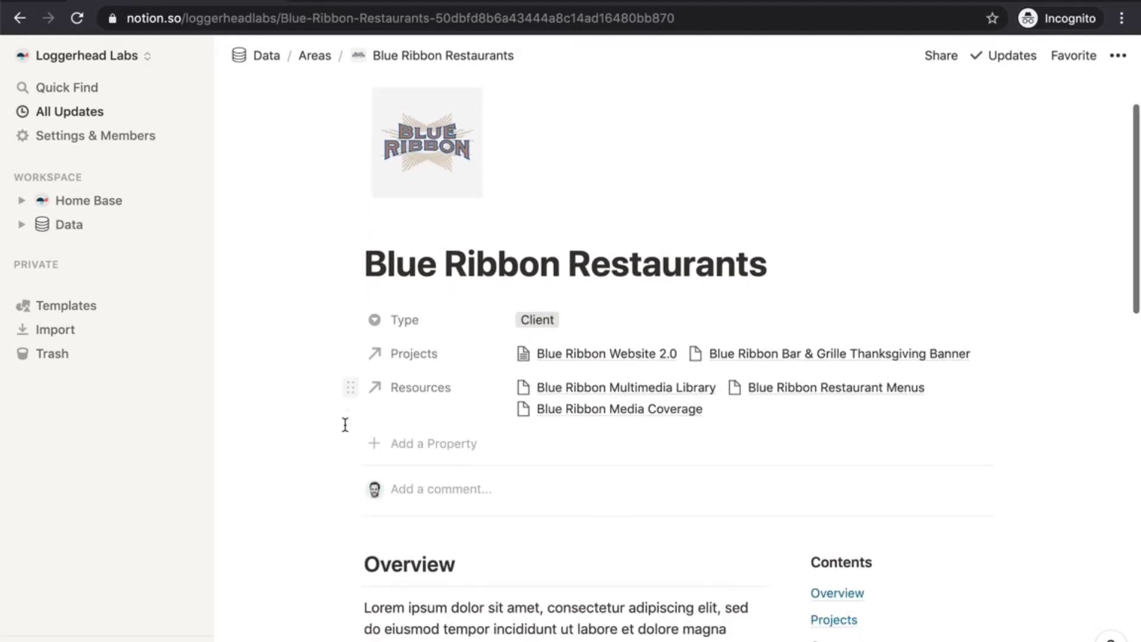
{"action": "scroll", "coordinate": [345, 425], "scroll_direction": "down", "scroll_amount": 8}
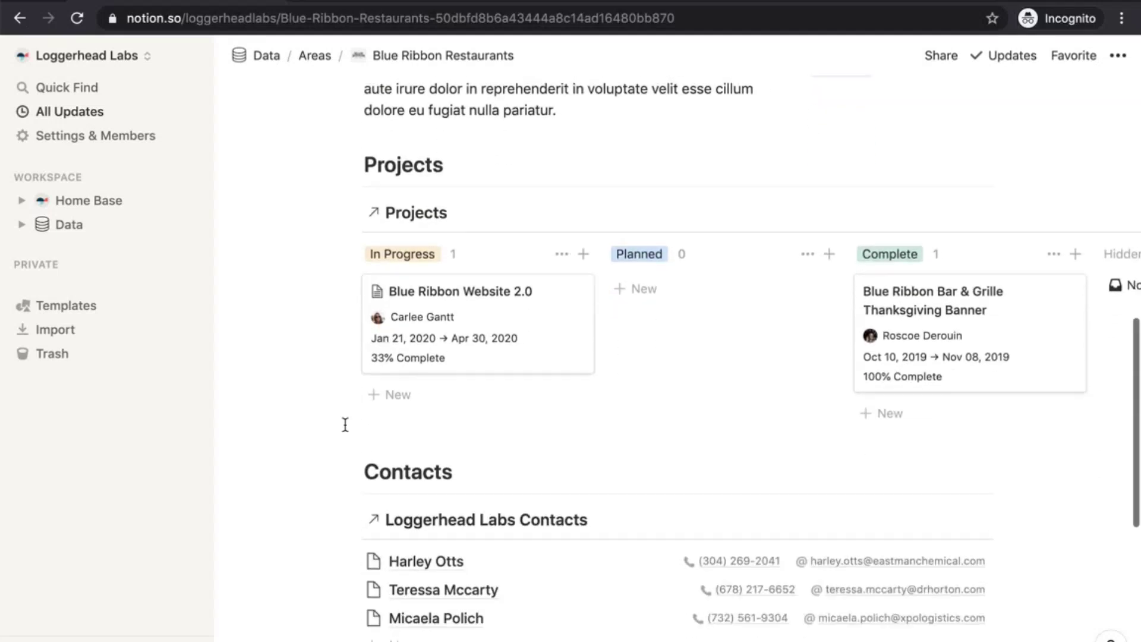
{"action": "scroll", "coordinate": [345, 425], "scroll_direction": "up", "scroll_amount": 2}
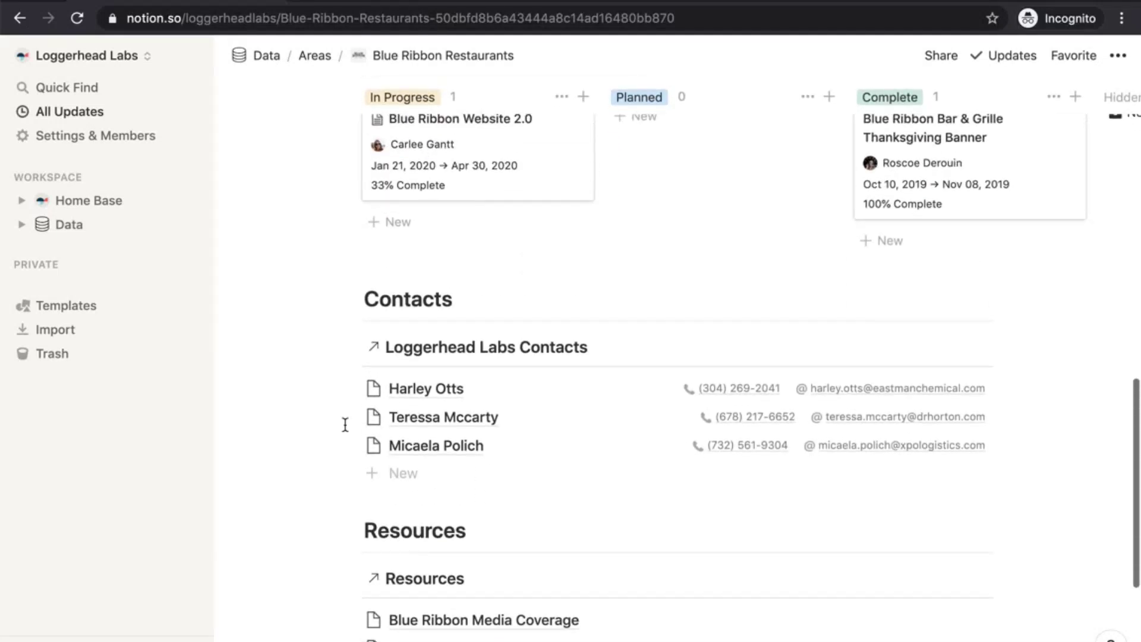
{"action": "left_click", "coordinate": [21, 19]}
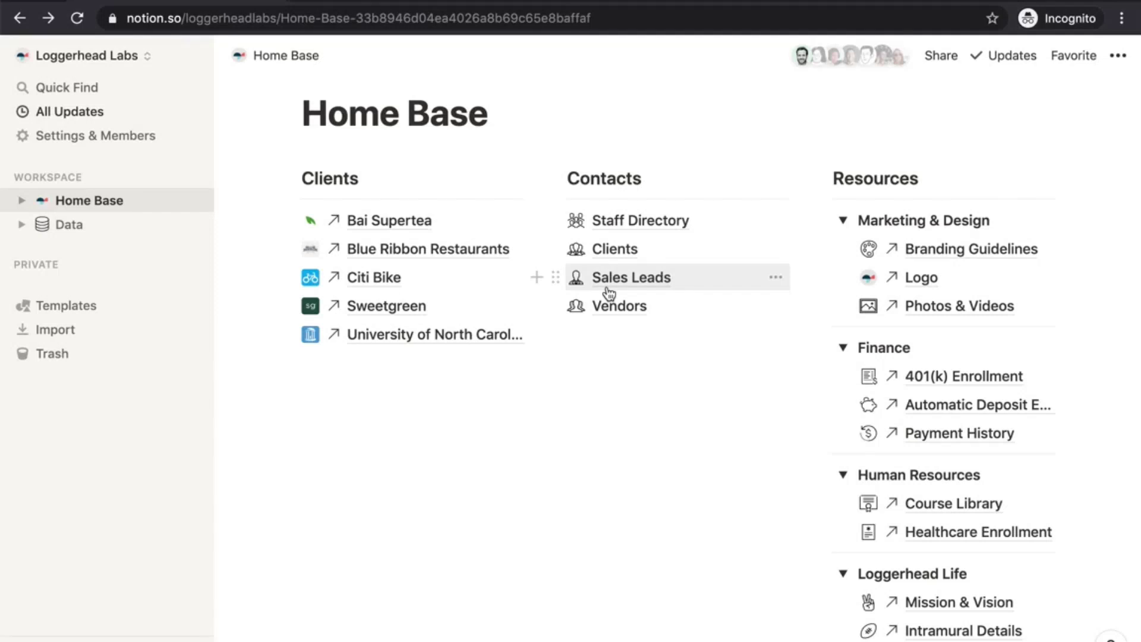
Look through the Staff Directory page, then return to Home Base
{"action": "left_click", "coordinate": [616, 225]}
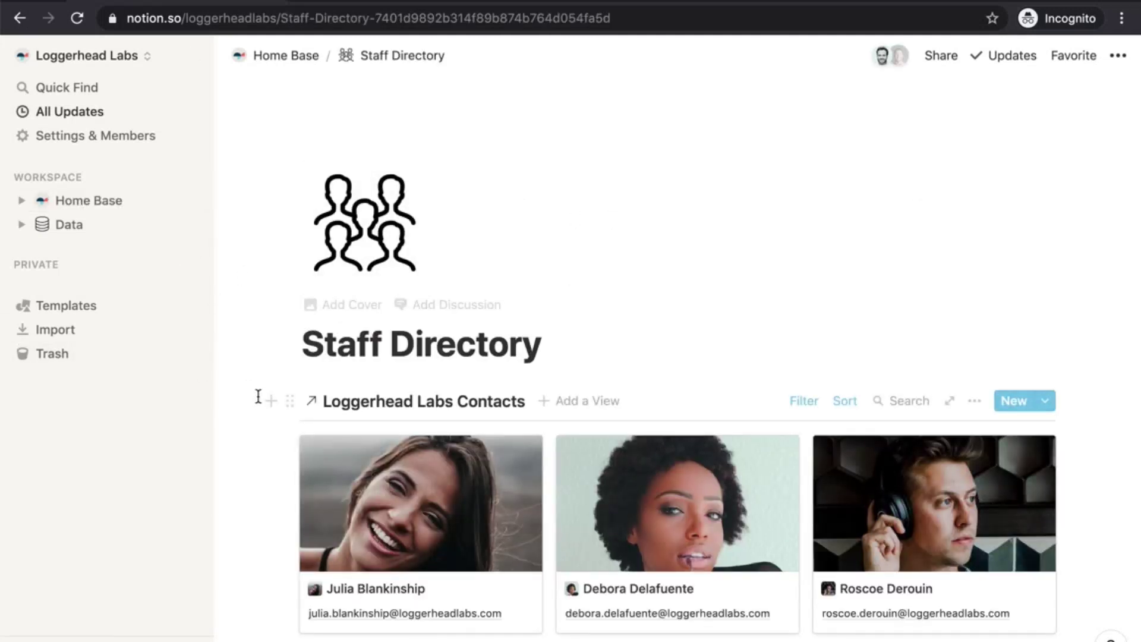
{"action": "scroll", "coordinate": [259, 397], "scroll_direction": "down", "scroll_amount": 3}
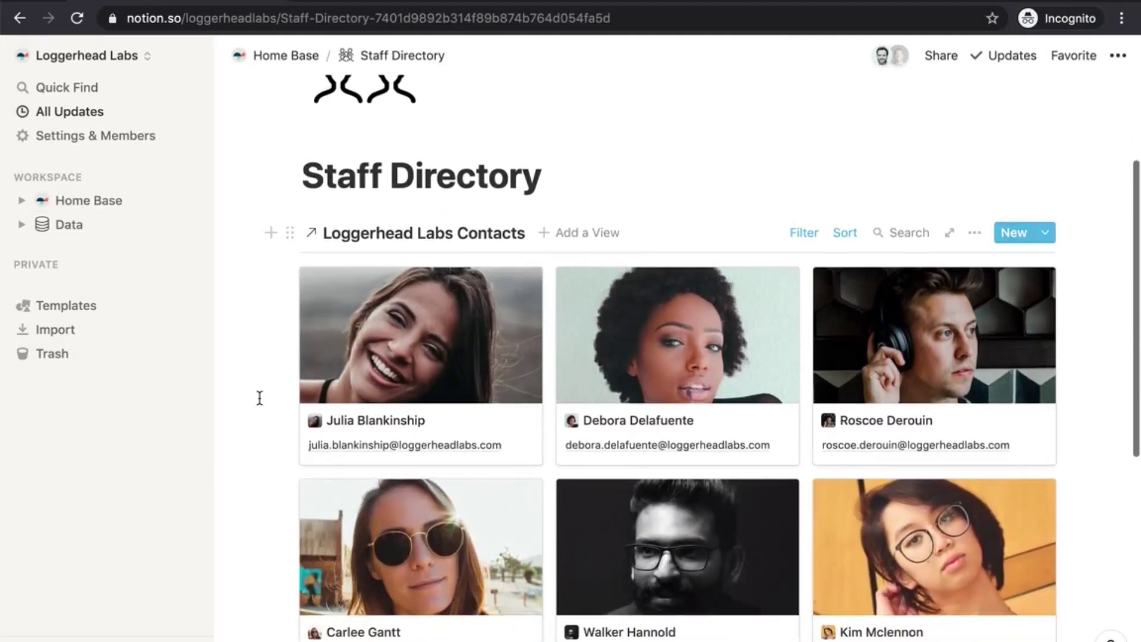
{"action": "scroll", "coordinate": [260, 398], "scroll_direction": "down", "scroll_amount": 2}
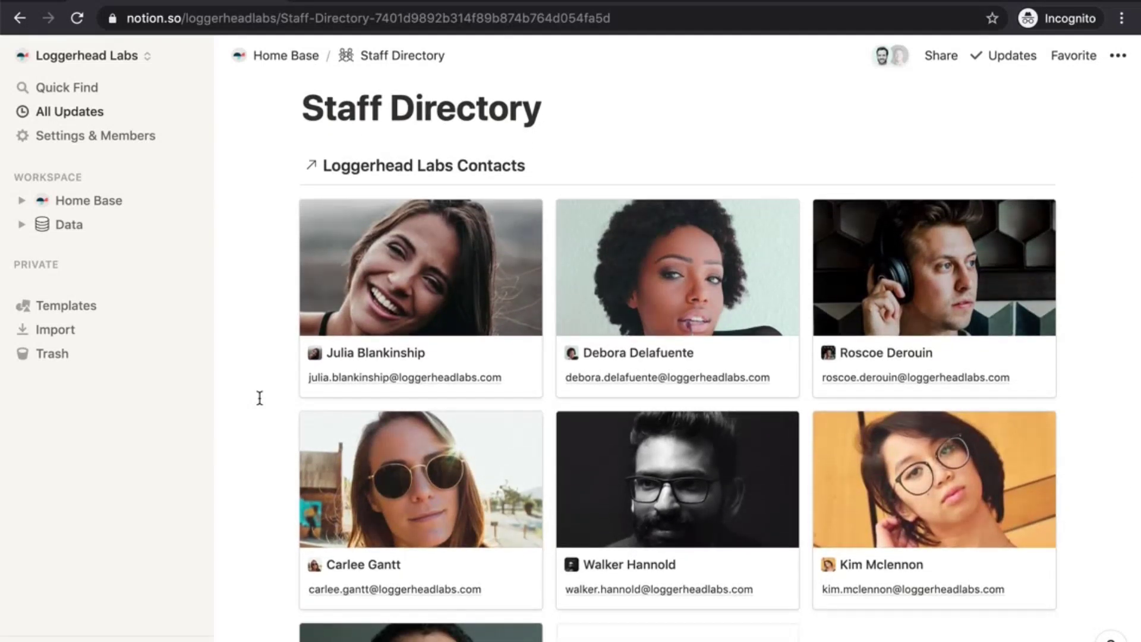
{"action": "scroll", "coordinate": [260, 398], "scroll_direction": "down", "scroll_amount": 2}
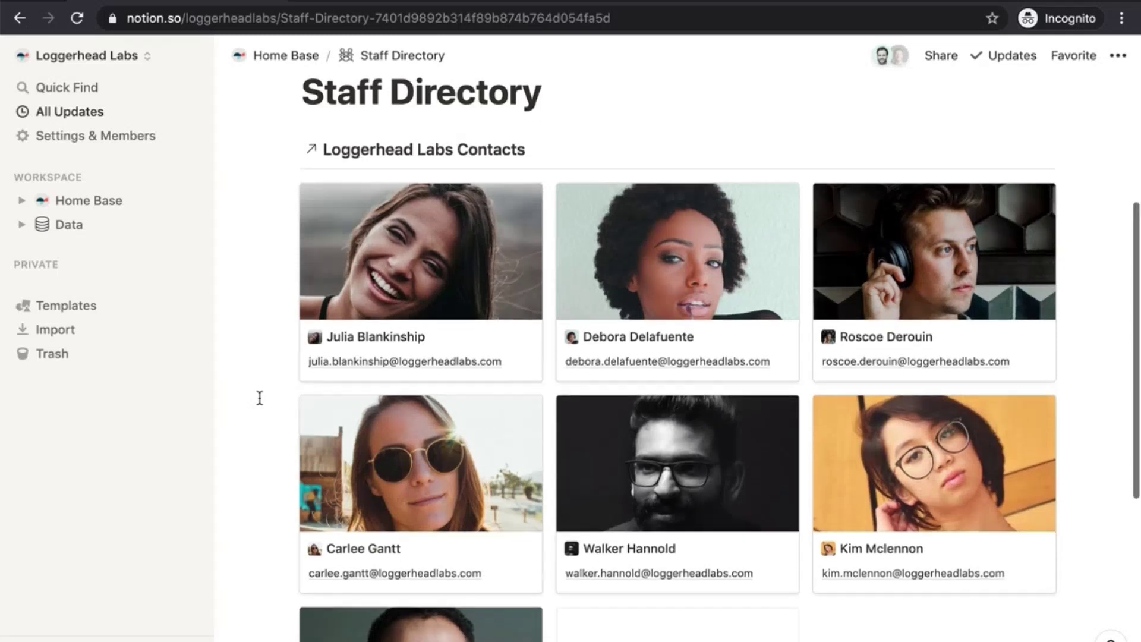
{"action": "scroll", "coordinate": [258, 398], "scroll_direction": "up", "scroll_amount": 2}
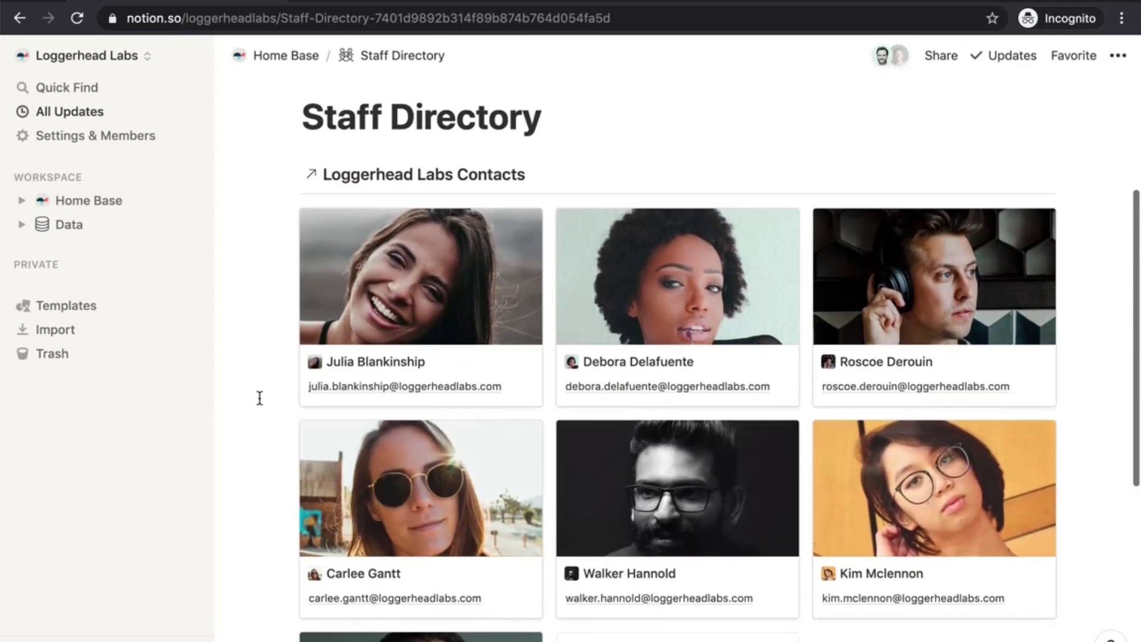
{"action": "left_click", "coordinate": [19, 19]}
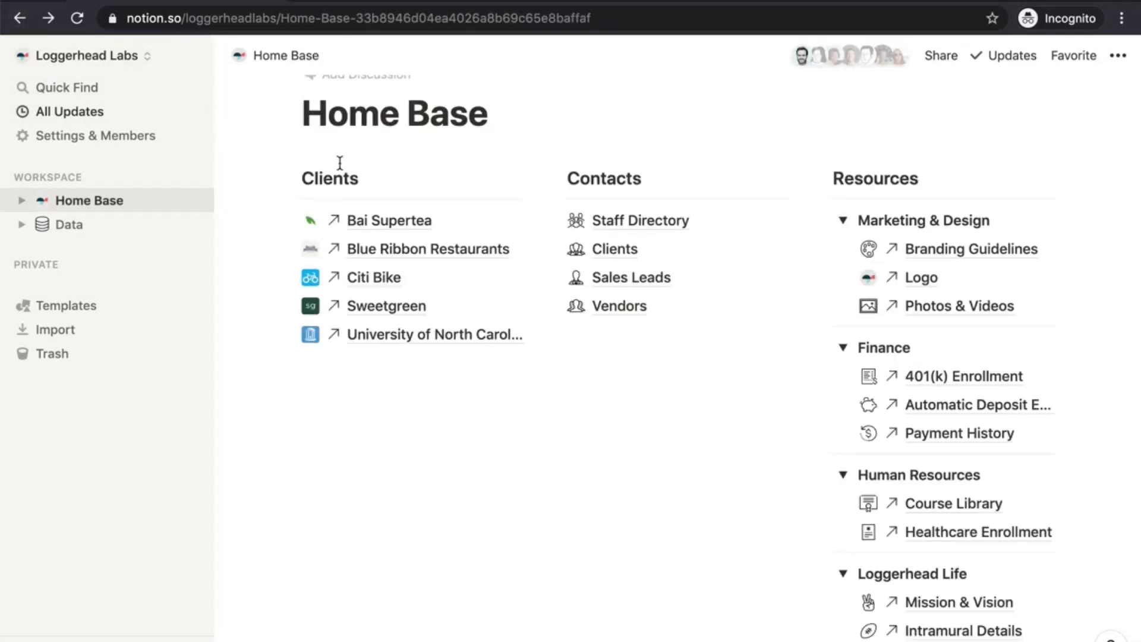
Look through the Sales Leads board, then return to Home Base
{"action": "left_click", "coordinate": [609, 278]}
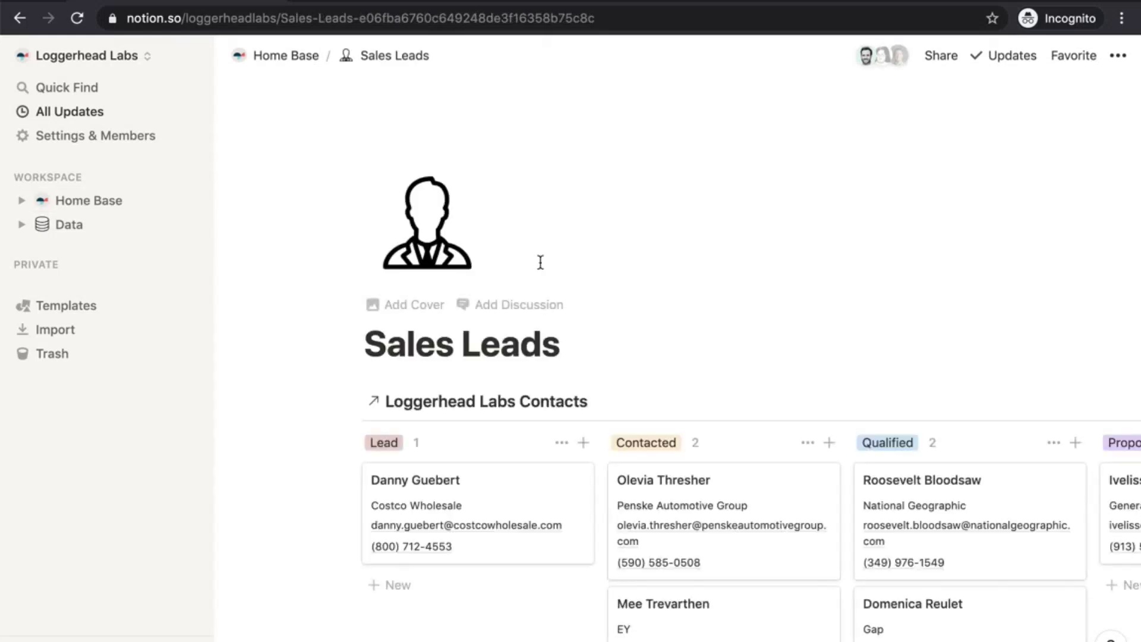
{"action": "scroll", "coordinate": [271, 421], "scroll_direction": "down", "scroll_amount": 5}
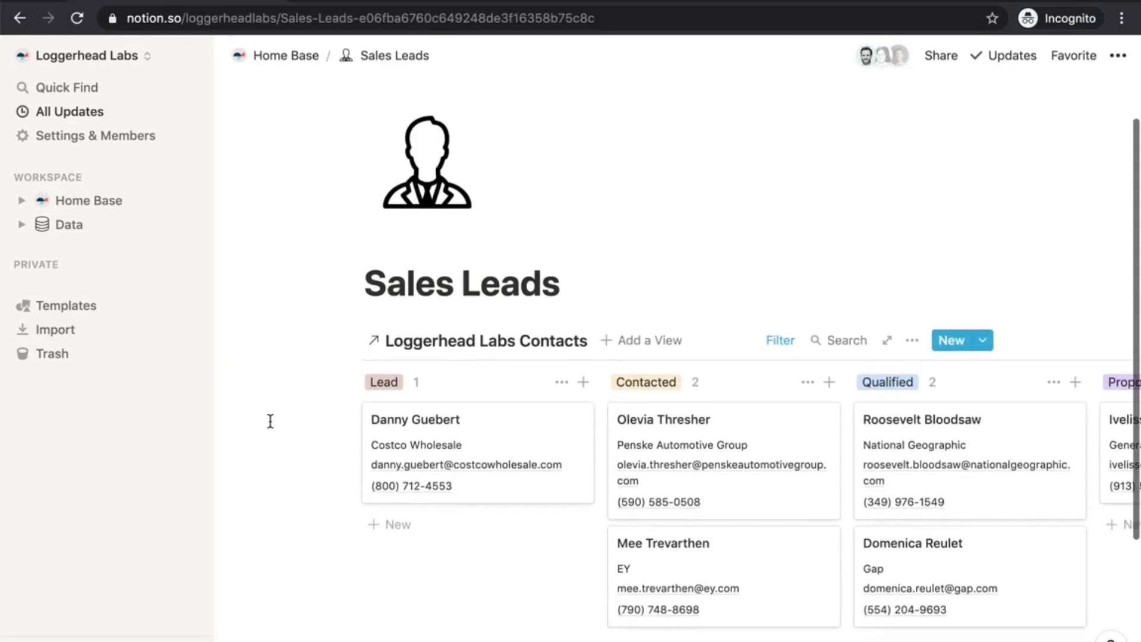
{"action": "scroll", "coordinate": [271, 420], "scroll_direction": "down", "scroll_amount": 1}
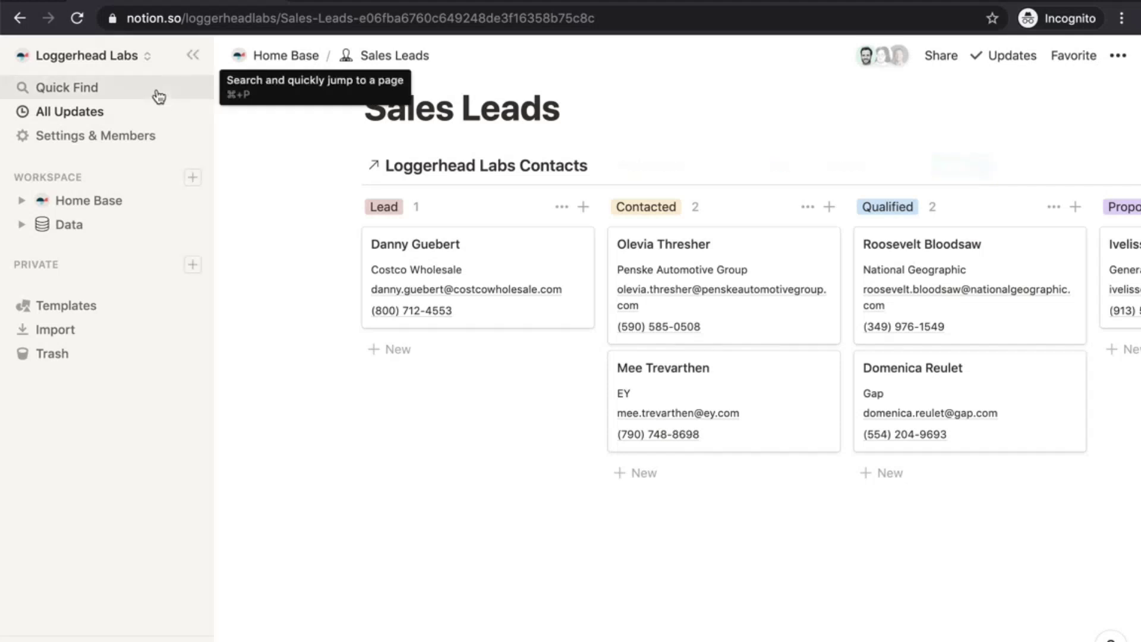
{"action": "left_click", "coordinate": [21, 18]}
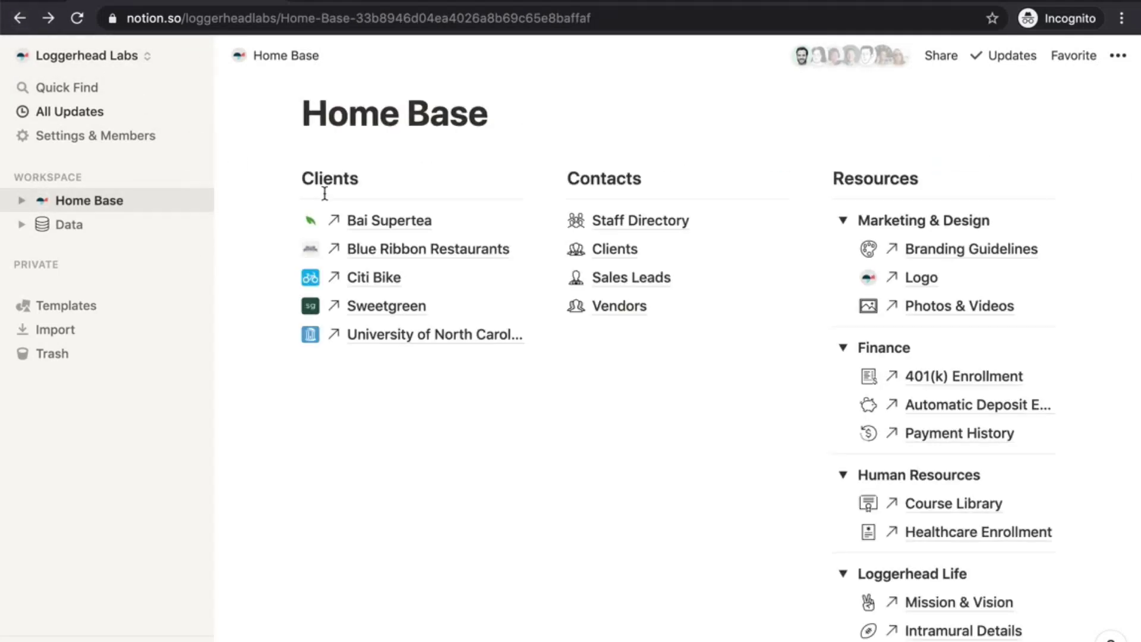
Open the Clients contacts table of 12 people and scroll through it
{"action": "left_click", "coordinate": [609, 250]}
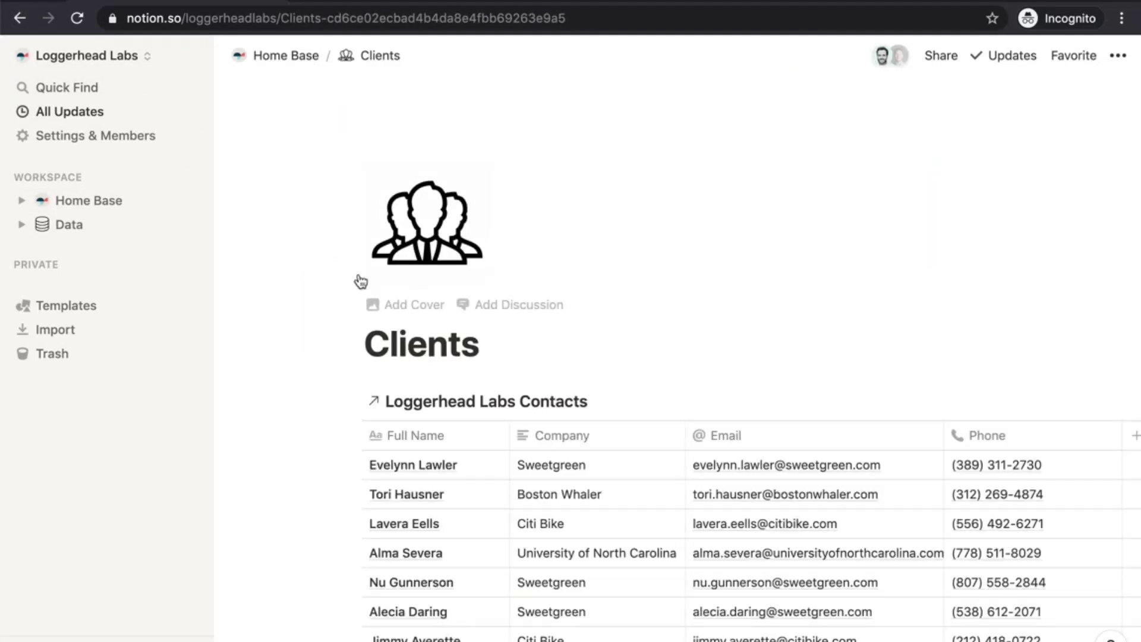
{"action": "scroll", "coordinate": [282, 365], "scroll_direction": "down", "scroll_amount": 3}
{"action": "scroll", "coordinate": [281, 365], "scroll_direction": "down", "scroll_amount": 2}
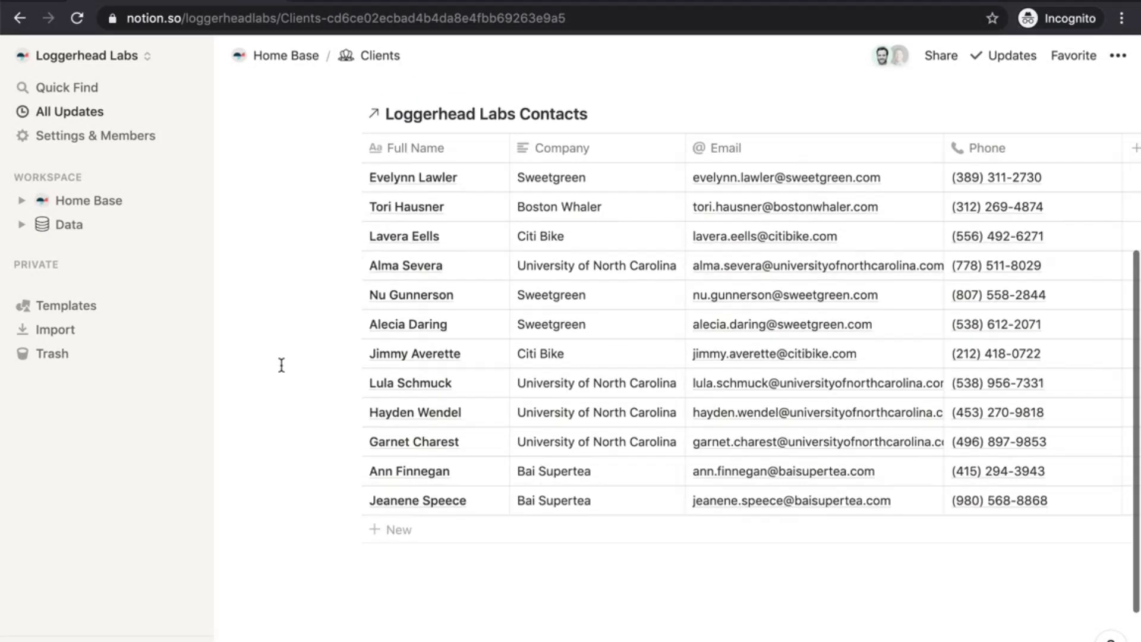
{"action": "scroll", "coordinate": [282, 365], "scroll_direction": "up", "scroll_amount": 1}
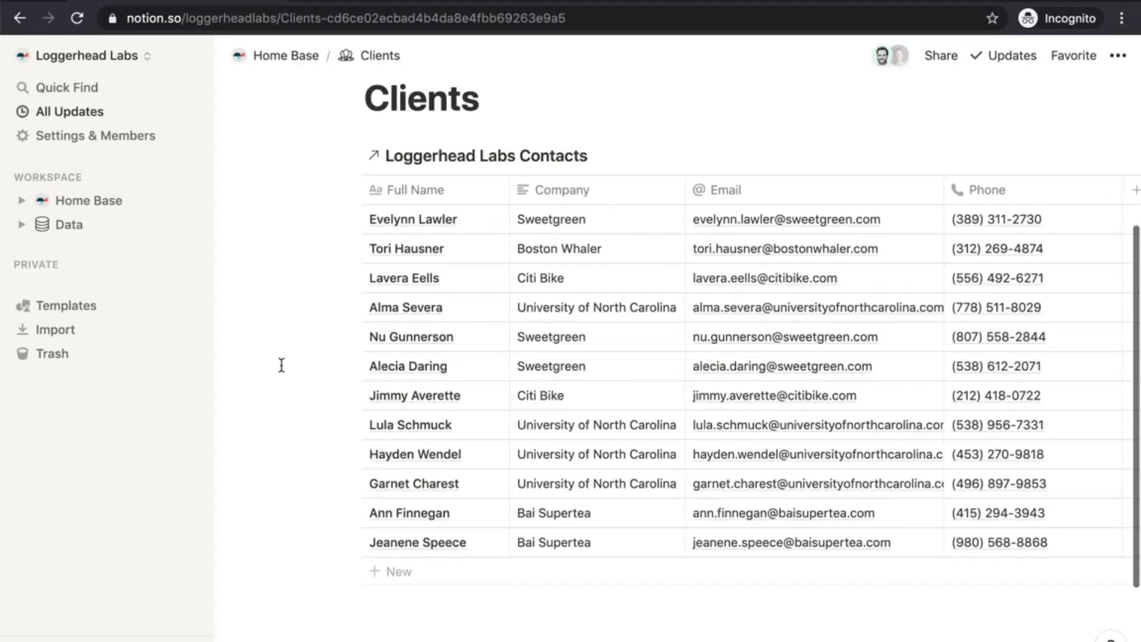
Return to Home Base and scroll down to The Loggerhead Times news cards
{"action": "left_click", "coordinate": [19, 17]}
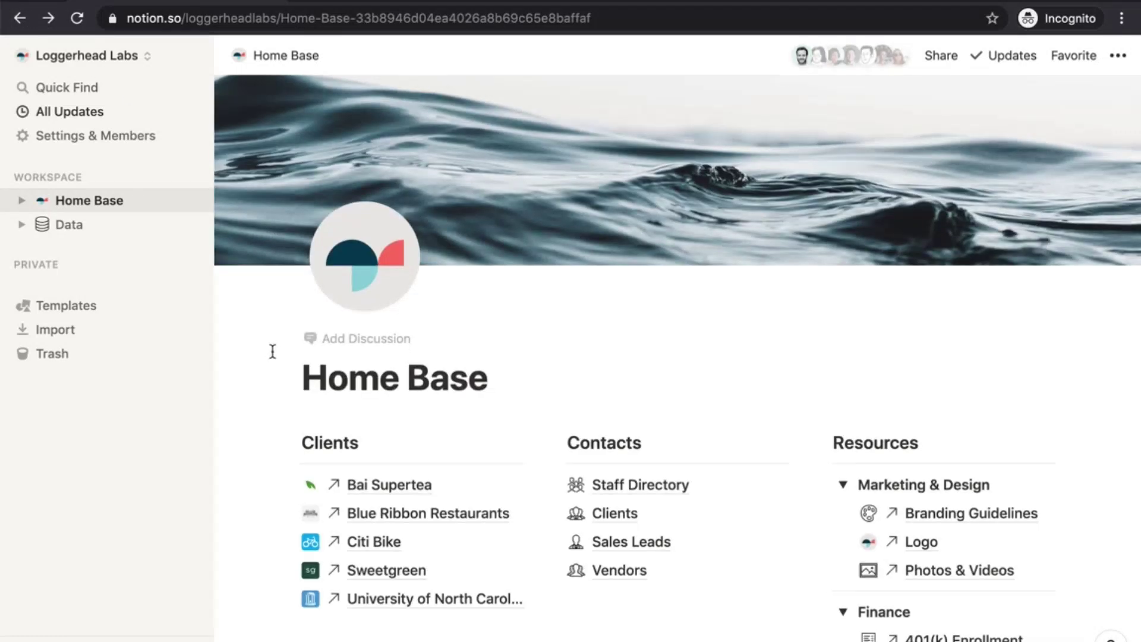
{"action": "scroll", "coordinate": [272, 352], "scroll_direction": "down", "scroll_amount": 5}
{"action": "scroll", "coordinate": [273, 352], "scroll_direction": "down", "scroll_amount": 8}
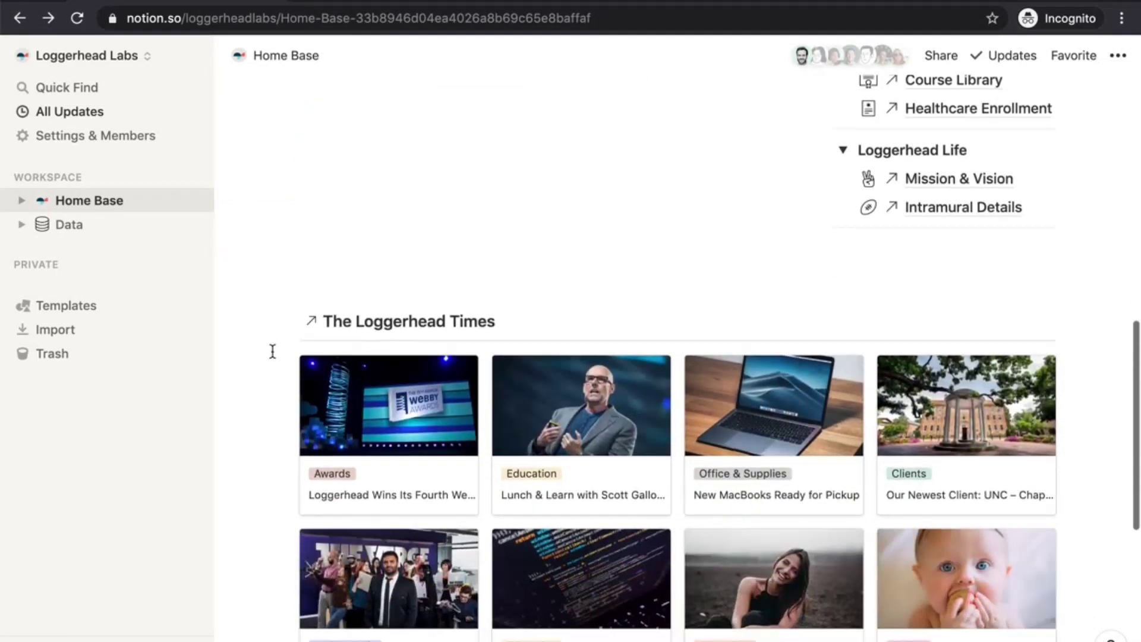
{"action": "scroll", "coordinate": [273, 351], "scroll_direction": "down", "scroll_amount": 2}
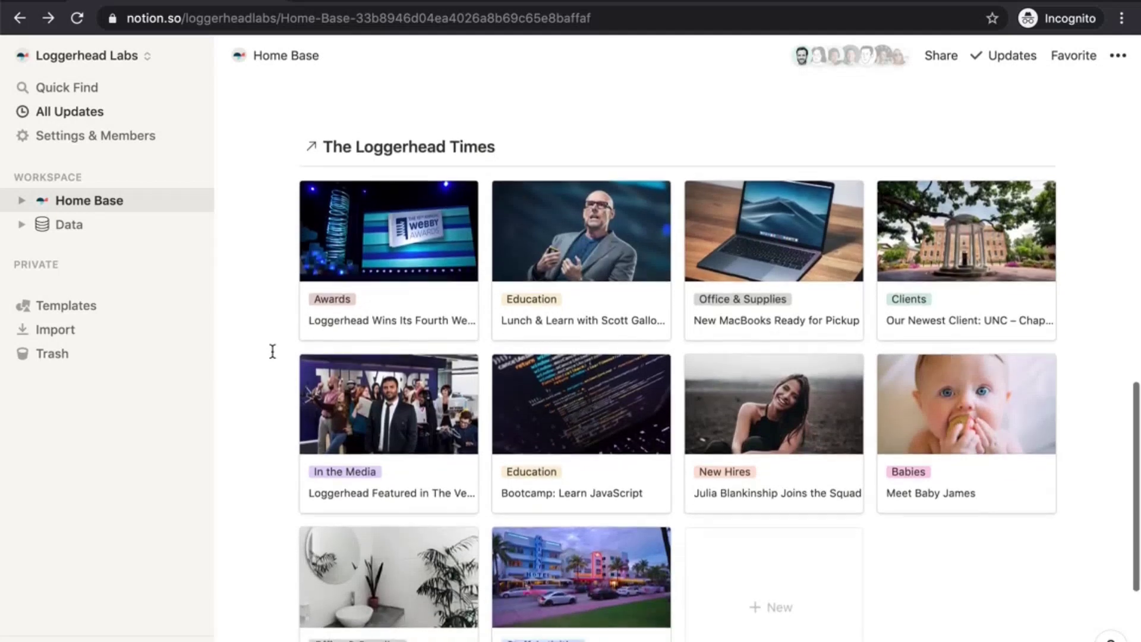